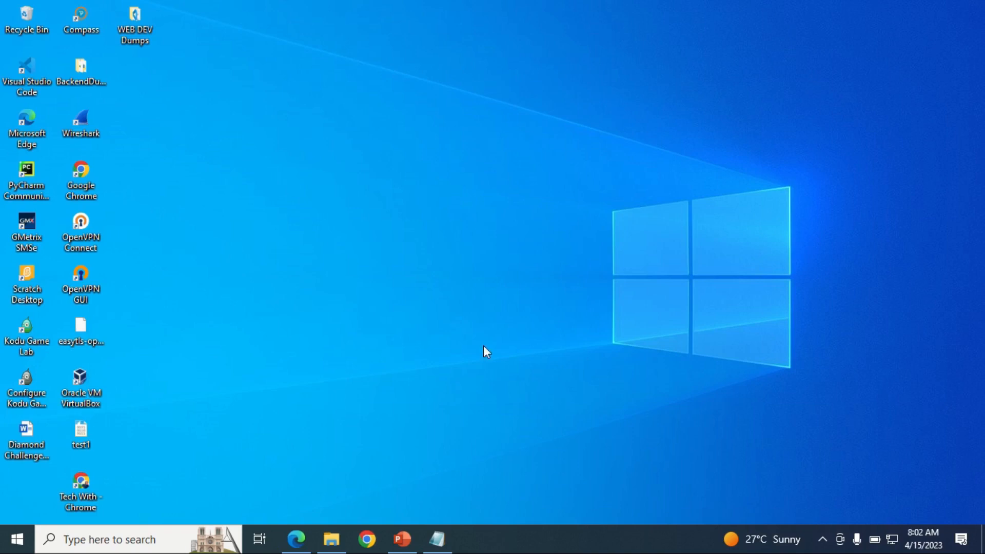
Step: Restore the Untitled Notepad note listing the VirtualBox and Ubuntu 22.04 download links
left_click(438, 539)
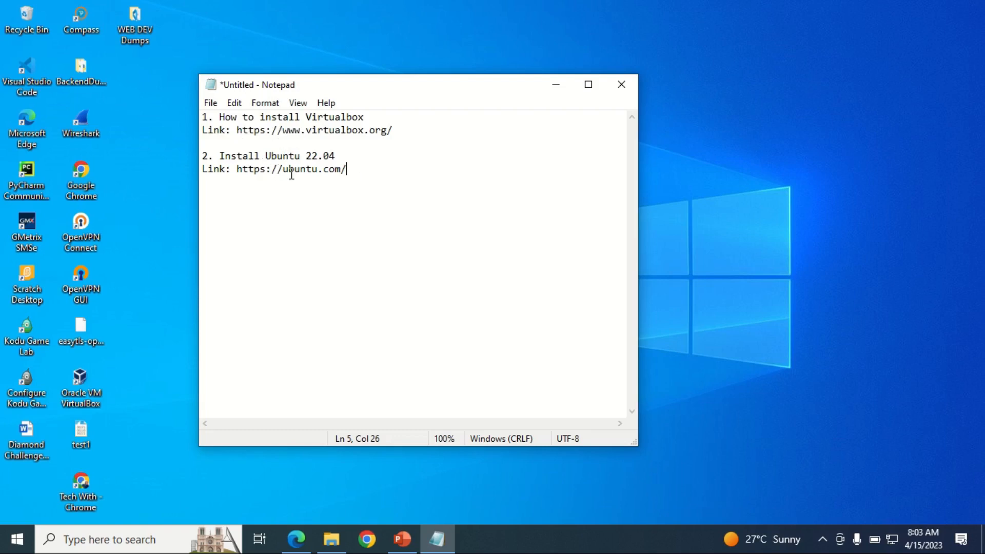
left_click_drag(237, 130, 399, 128)
key("ctrl+c")
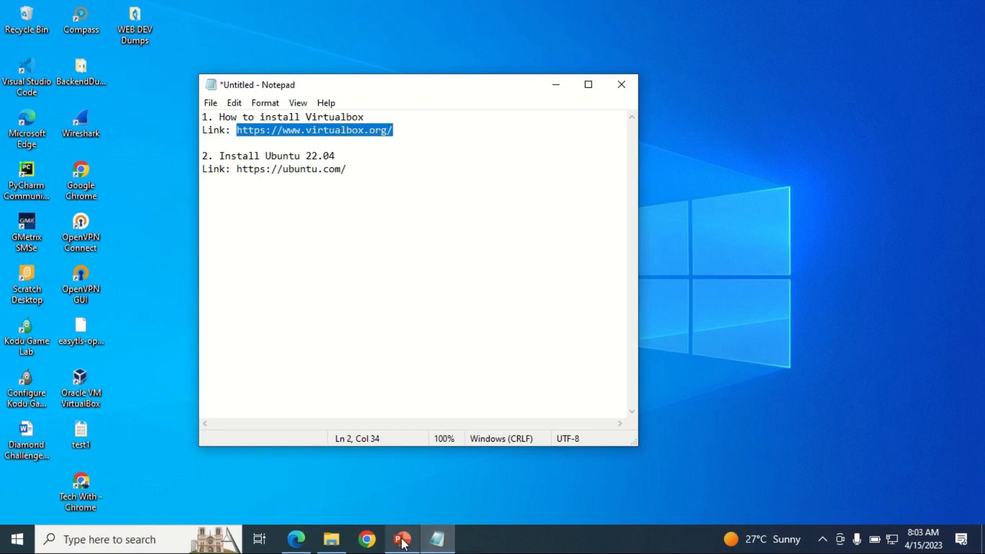
left_click(296, 539)
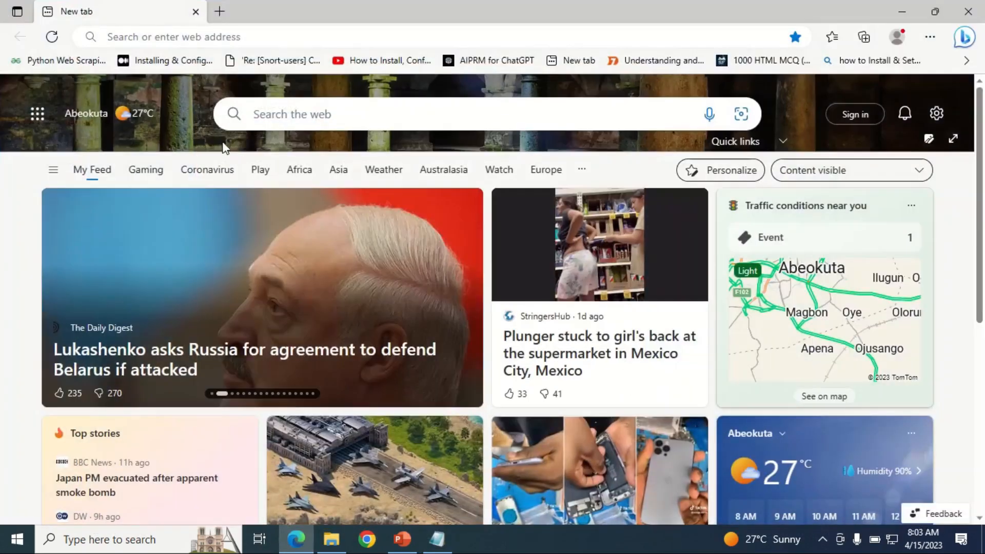
Step: Load virtualbox.org from the pasted link and open the Download VirtualBox 7.0 page
left_click(186, 37)
key("ctrl+v")
key("Return")
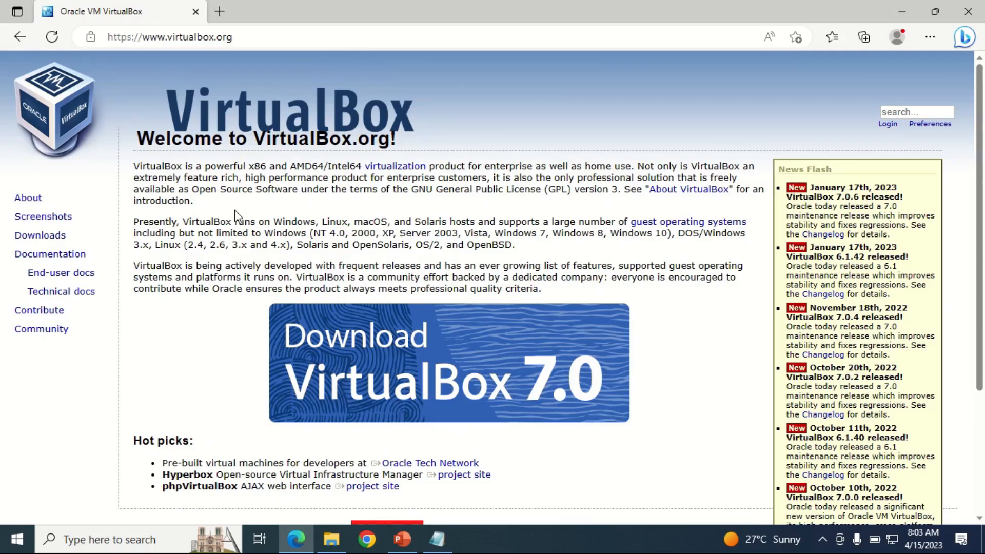
scroll(235, 210, "down", 2)
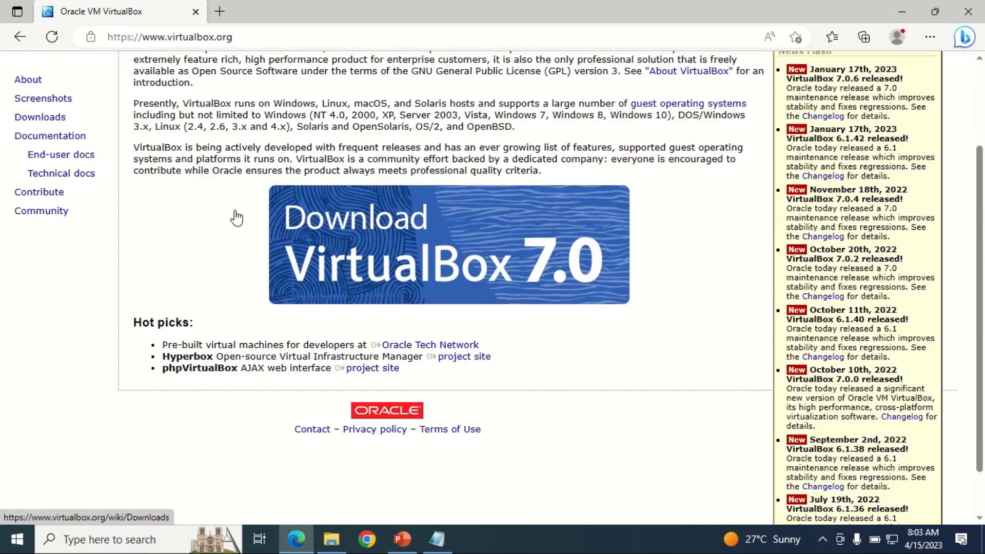
scroll(236, 218, "down", 1)
scroll(236, 218, "up", 3)
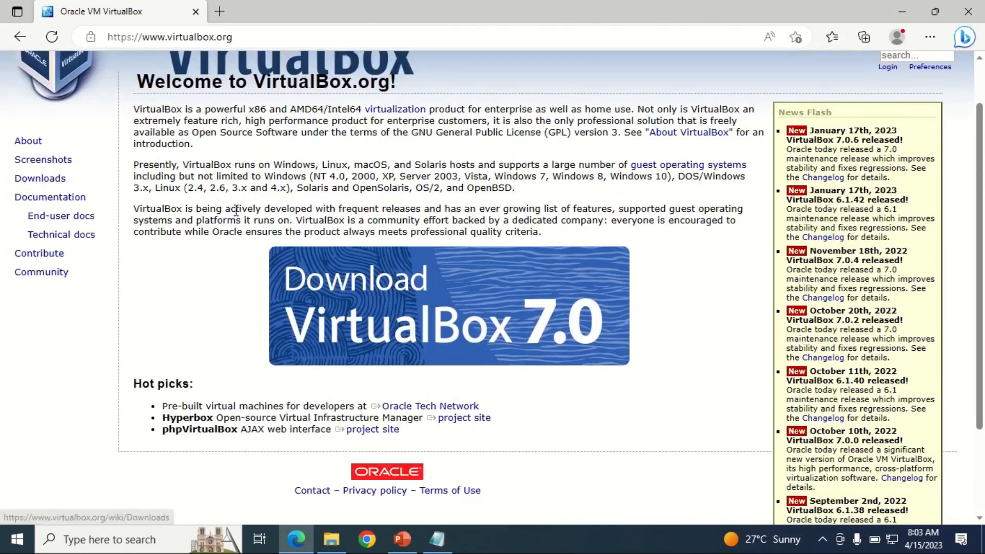
scroll(236, 218, "down", 3)
scroll(236, 218, "up", 3)
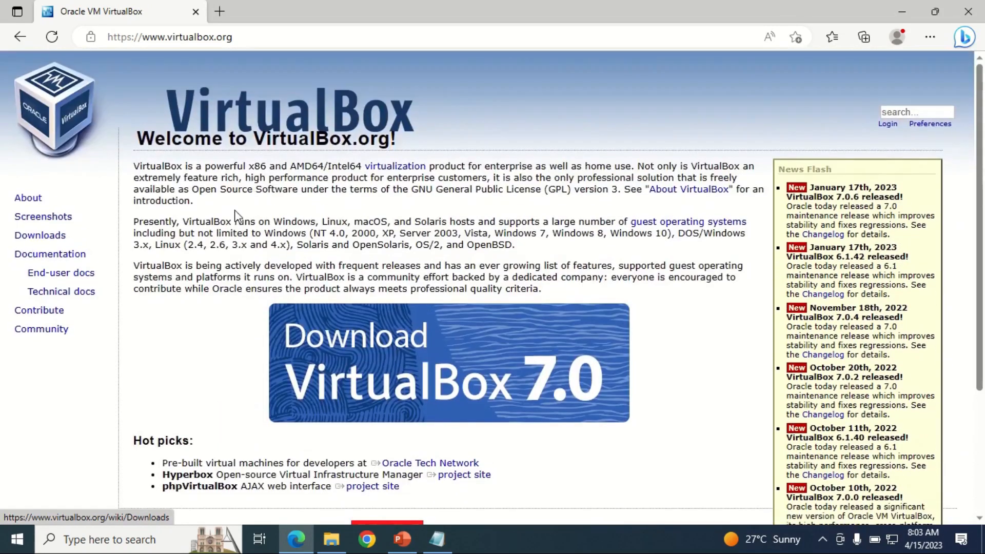
left_click(462, 357)
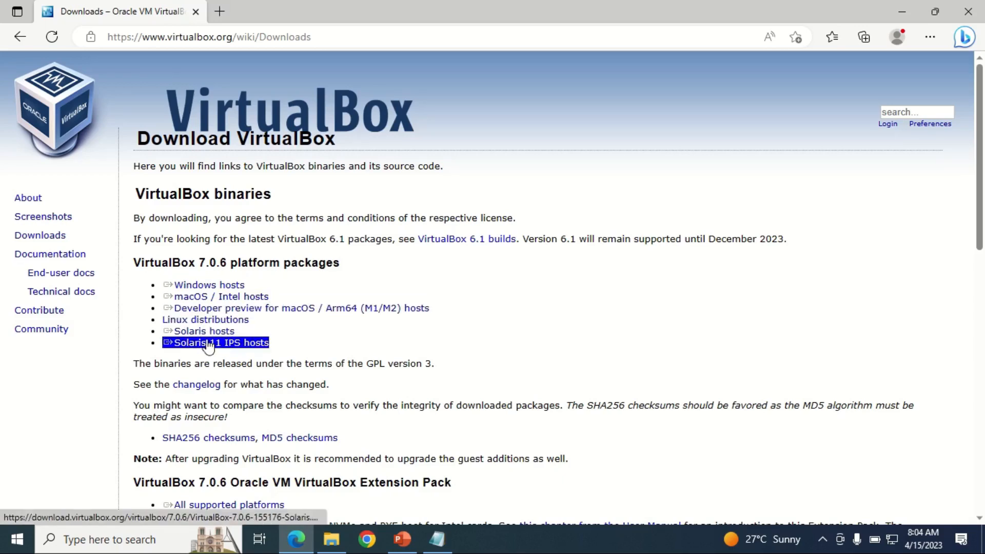
Step: Start the Windows hosts download, then pause and cancel it, and open the Downloads folder
left_click(209, 288)
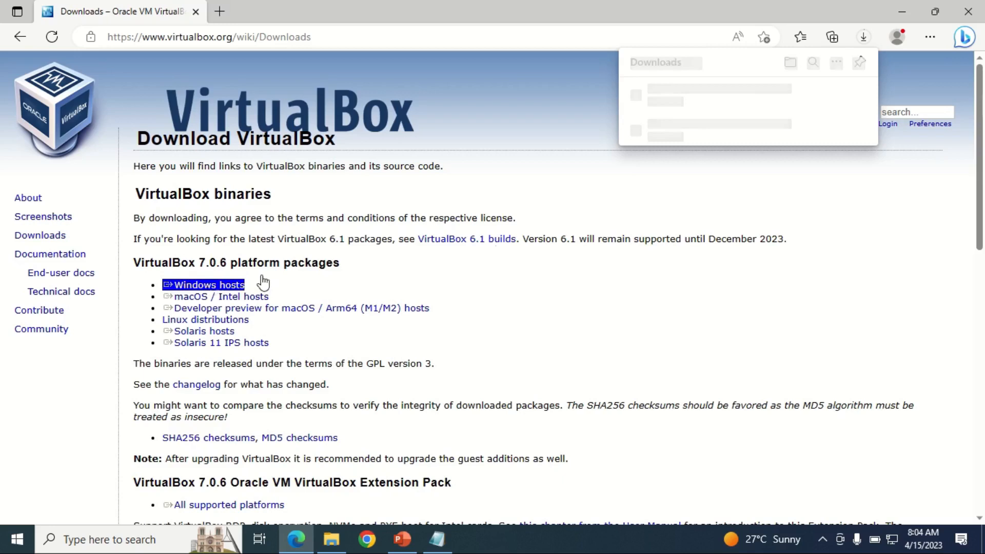
left_click(816, 96)
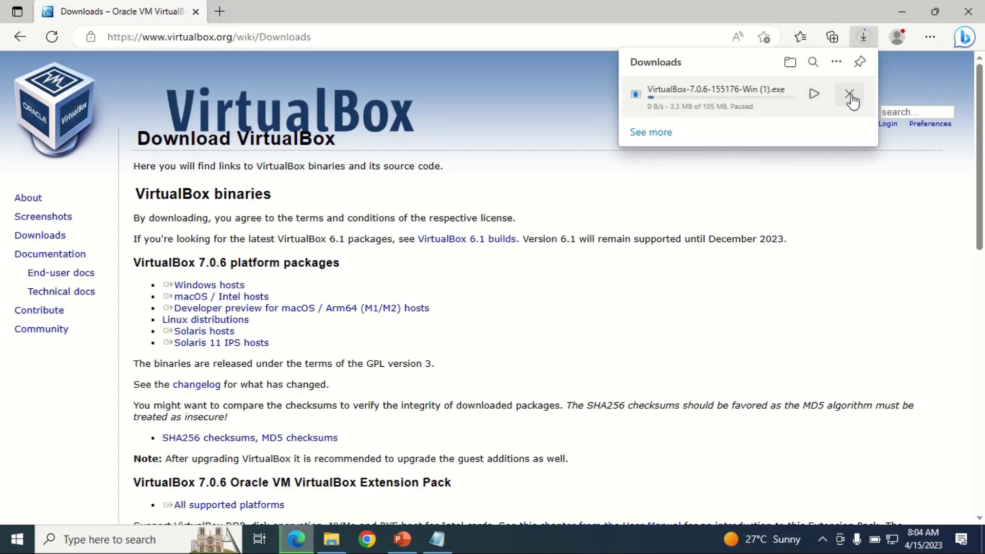
left_click(850, 94)
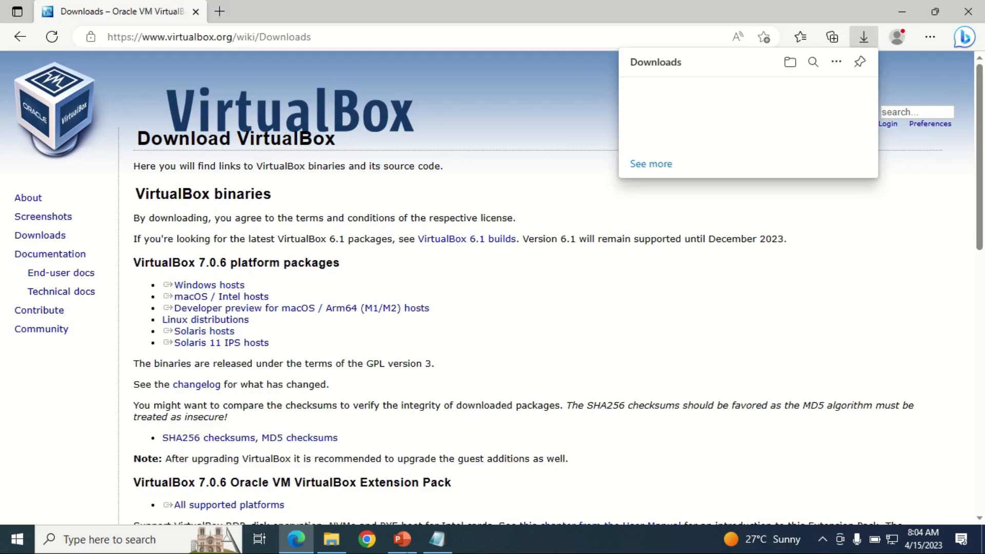
left_click(335, 542)
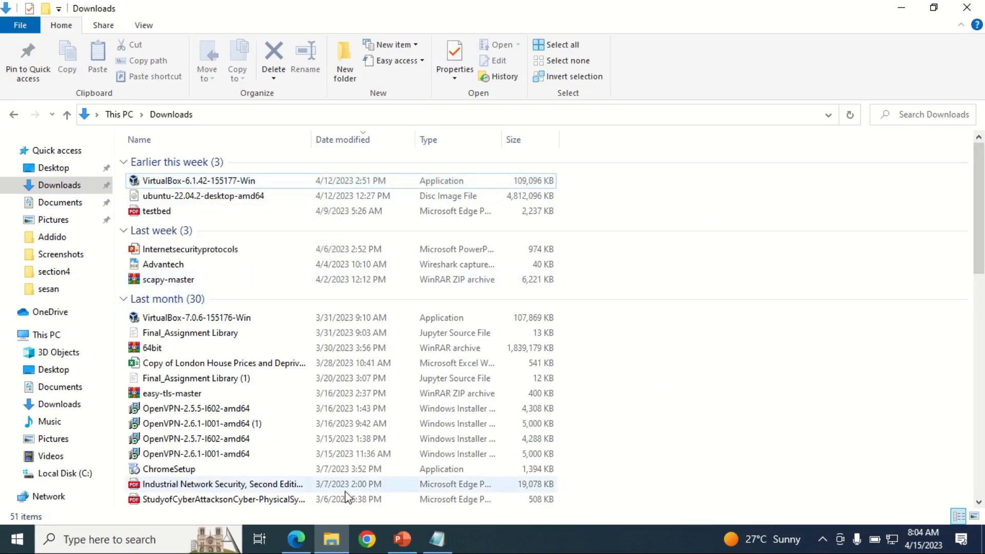
Step: Copy the Ubuntu link from the notes and load ubuntu.com in a new Edge tab
left_click(296, 543)
left_click(438, 540)
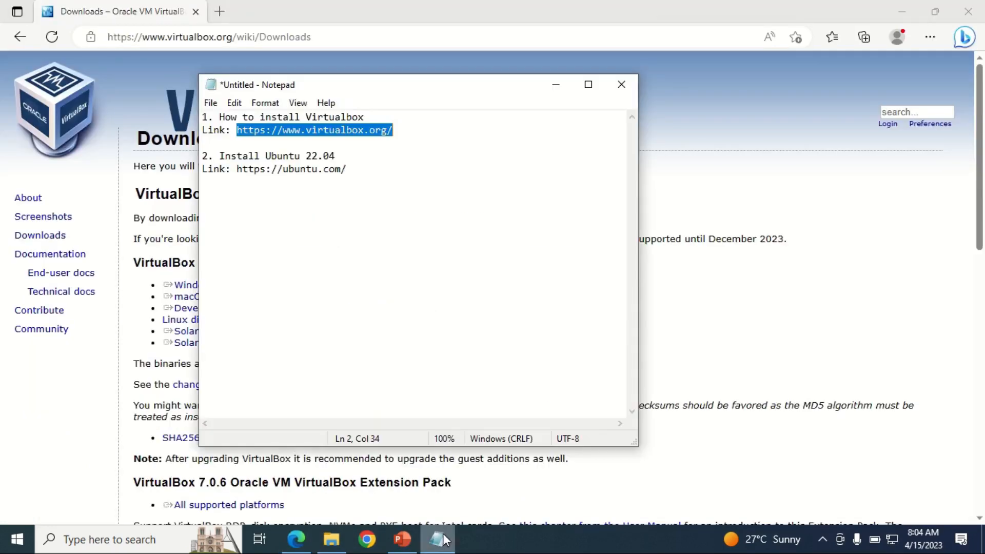
left_click_drag(347, 170, 236, 168)
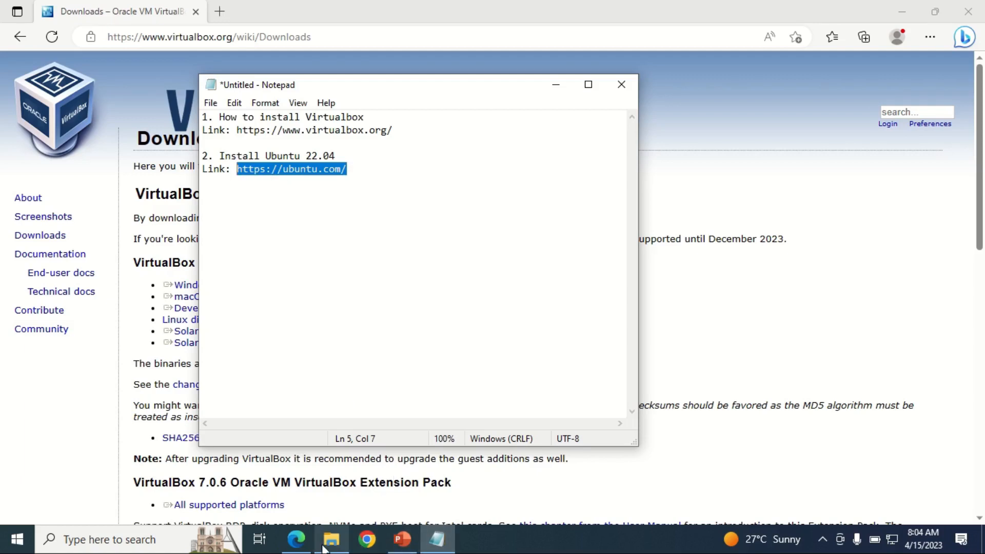
left_click(297, 539)
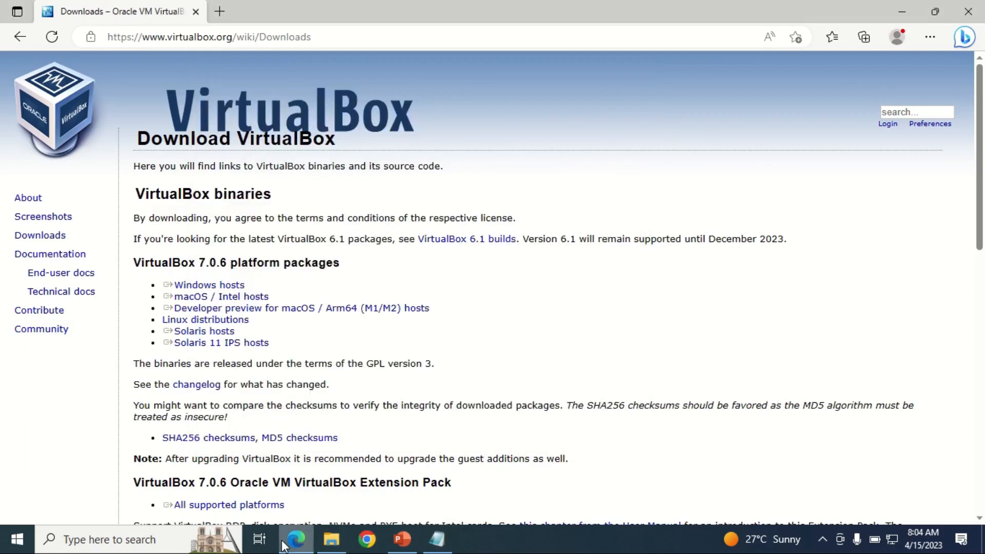
left_click(220, 11)
left_click(219, 32)
type("ubuntu.com")
key("Return")
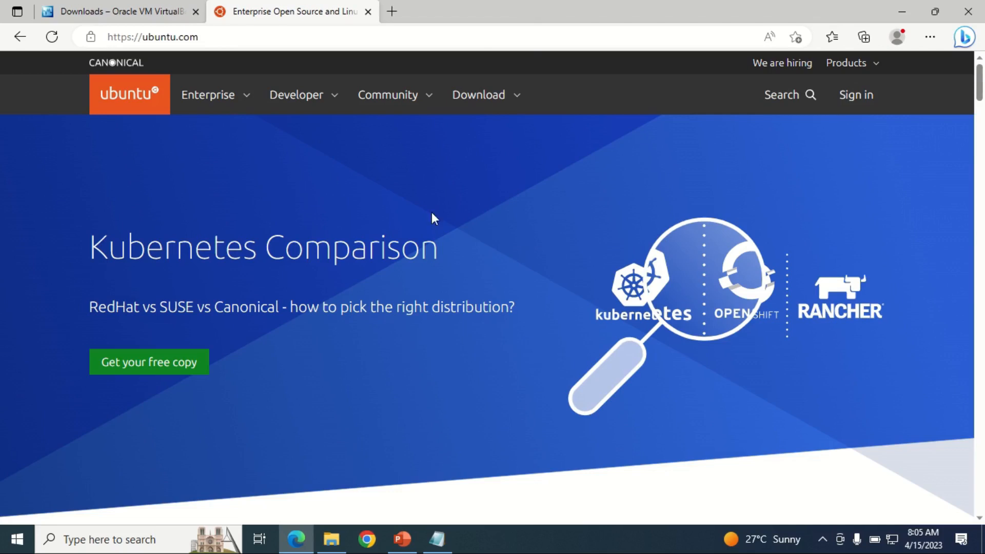
Step: Start the Ubuntu Desktop 22.04 LTS download, cancel it, and return to the Downloads folder
left_click(482, 101)
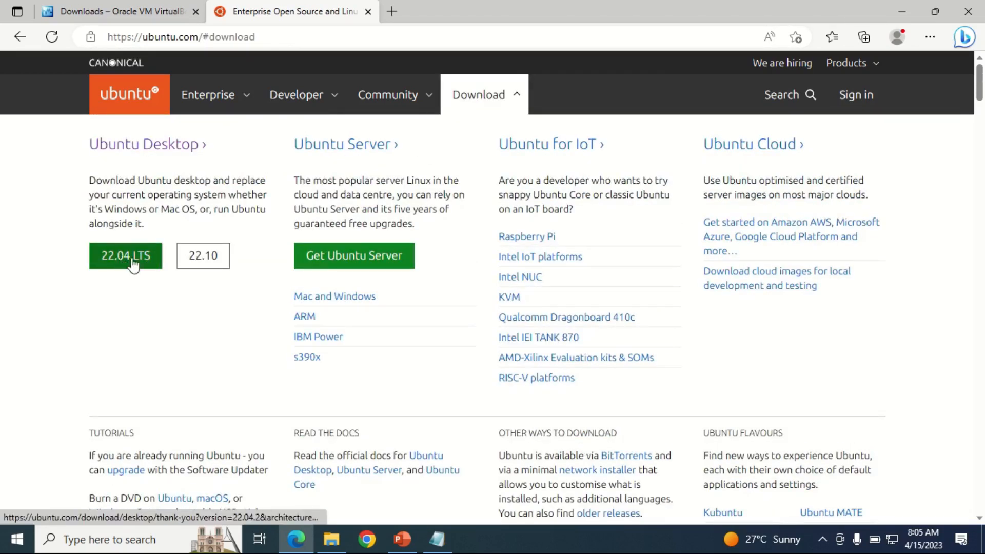
left_click(127, 264)
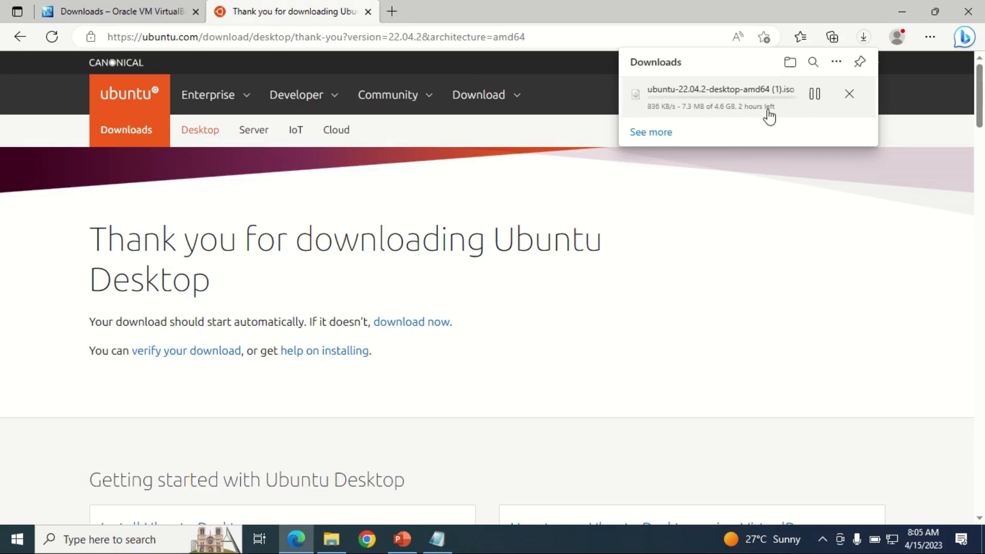
left_click(817, 97)
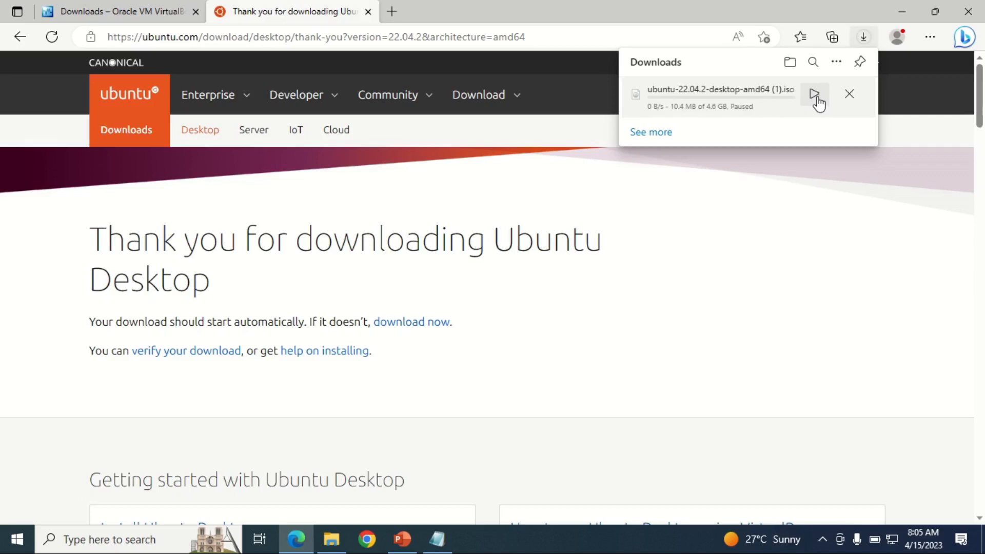
left_click(851, 96)
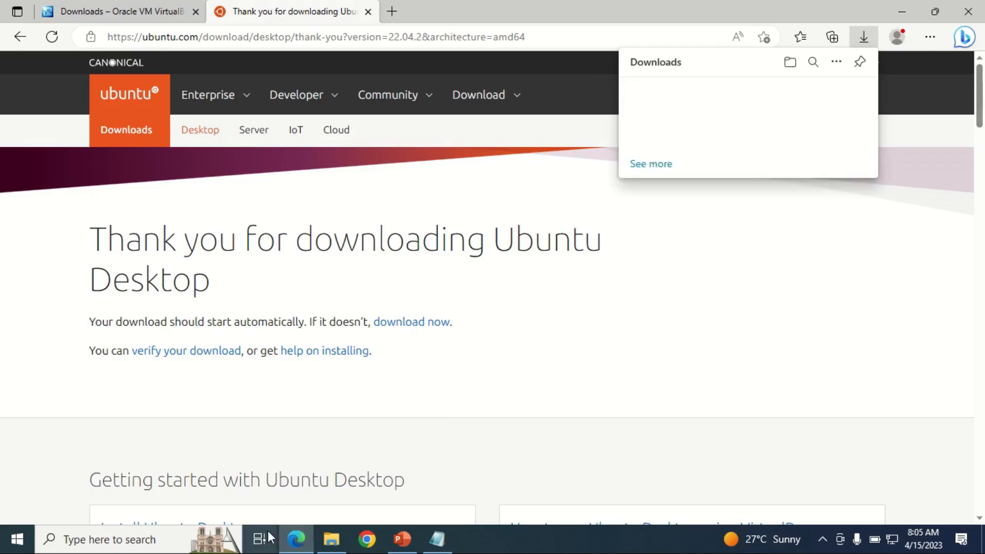
left_click(332, 539)
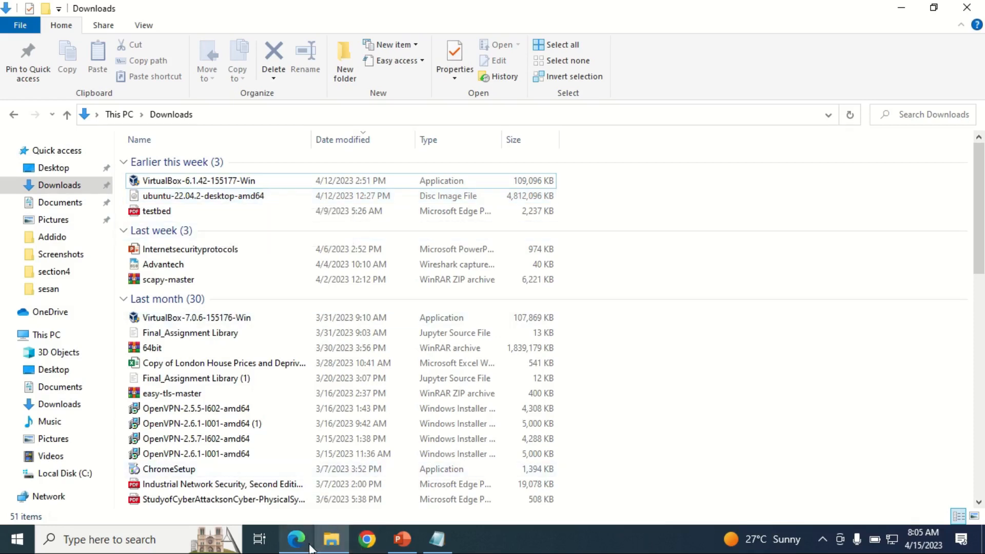
Step: Run the VirtualBox-6.1.42-155177-Win installer from Downloads as administrator
left_click(337, 542)
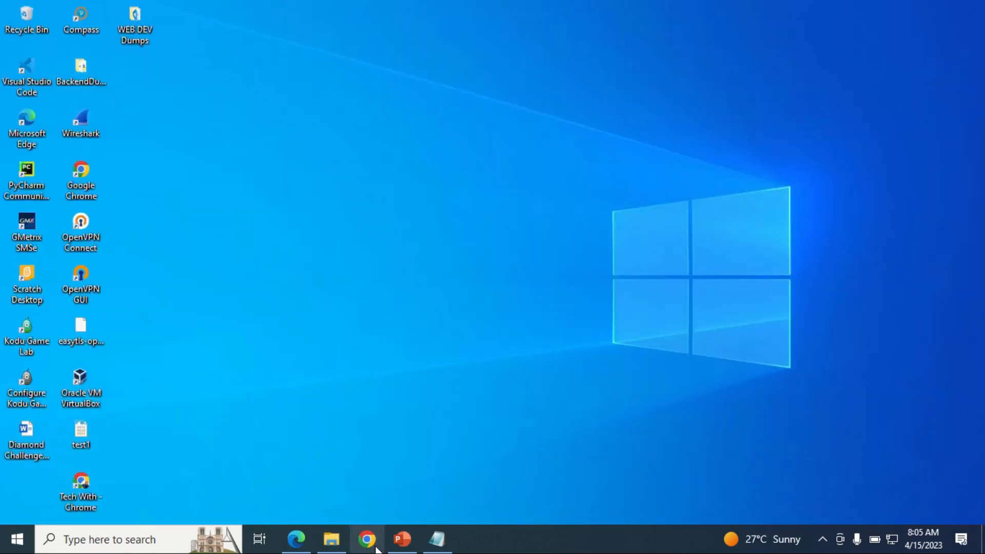
left_click(333, 539)
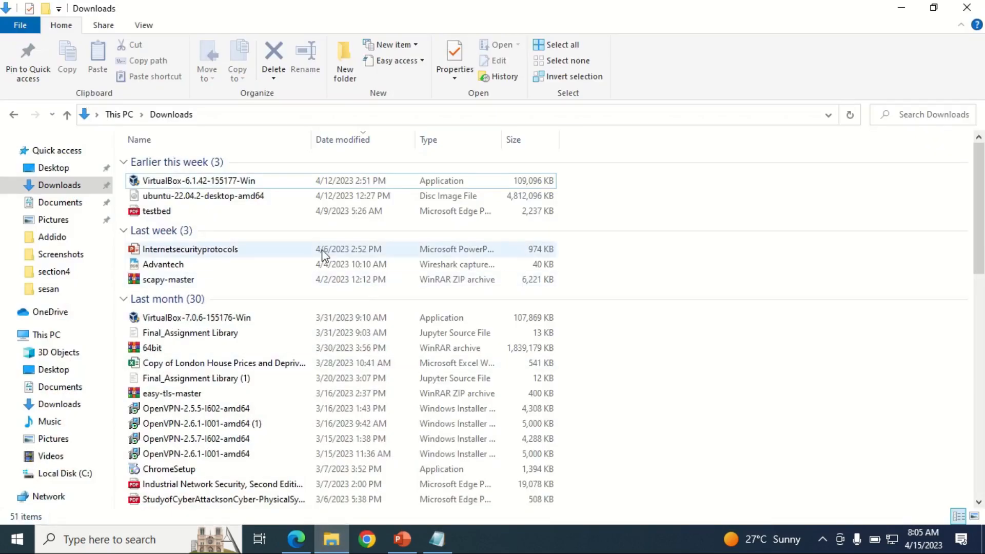
right_click(222, 183)
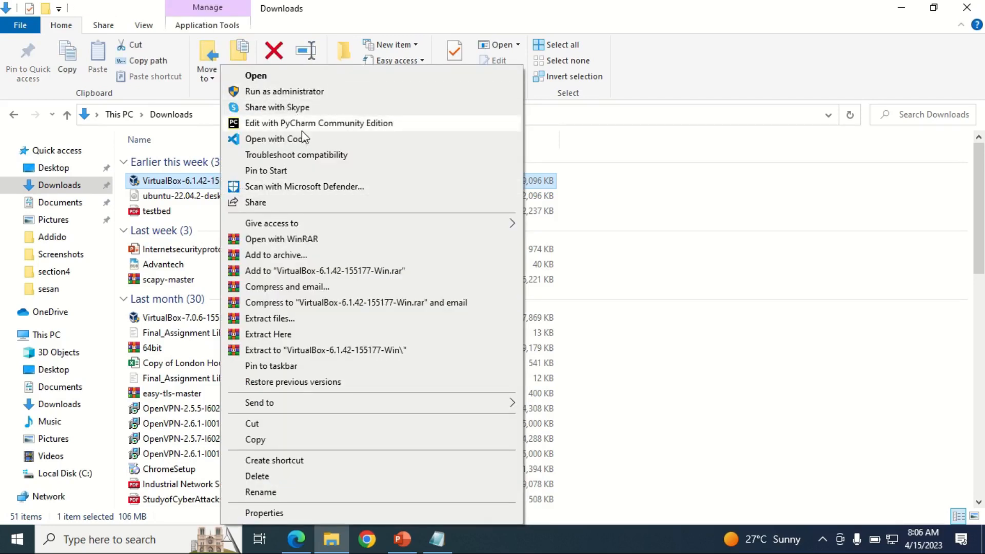
left_click(268, 93)
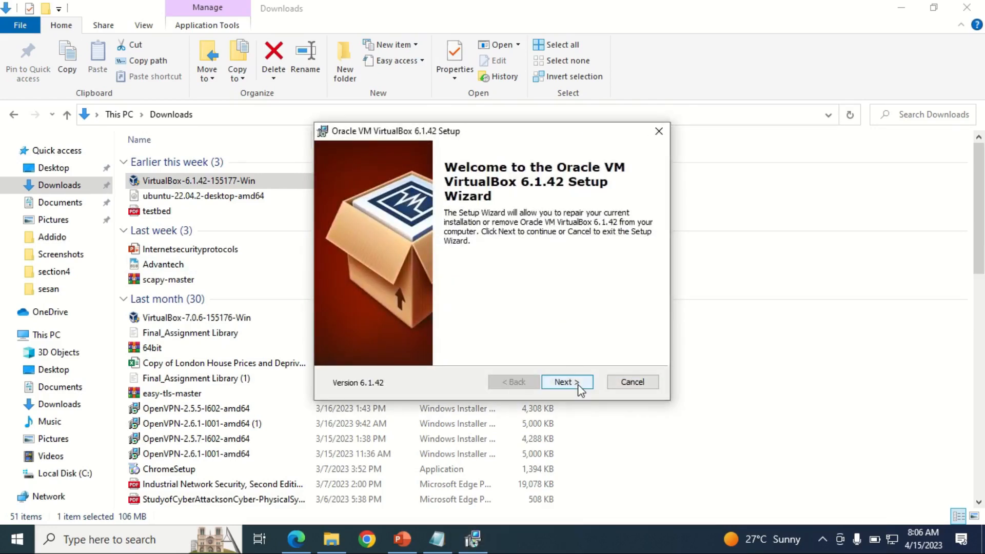
Step: Cancel the VirtualBox 6.1.42 setup wizard, finish it, and show the desktop
left_click(567, 382)
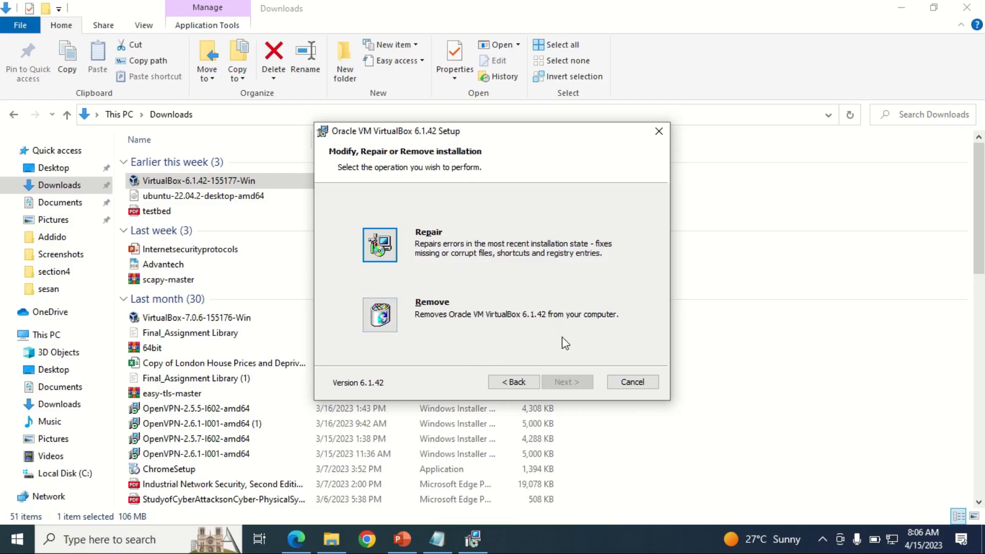
left_click(631, 381)
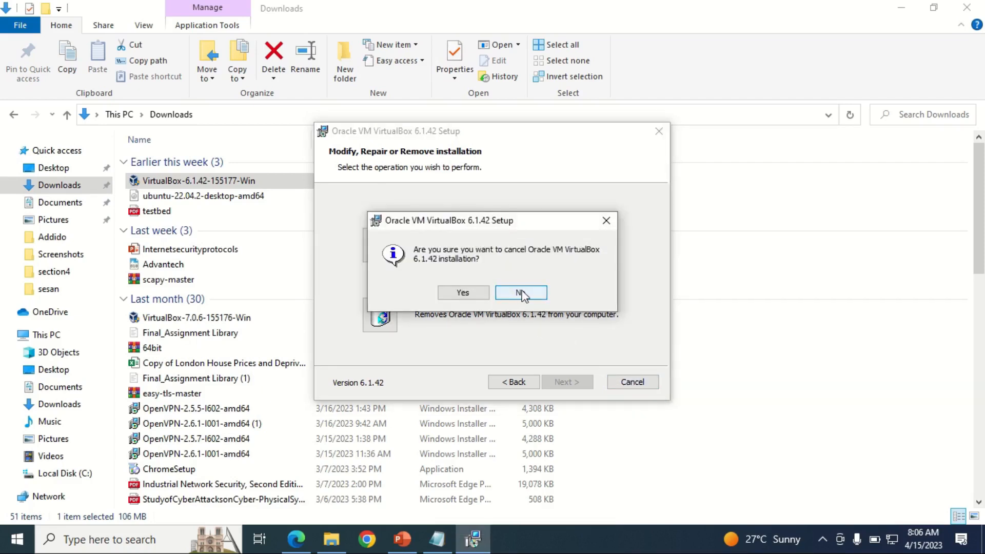
left_click(521, 293)
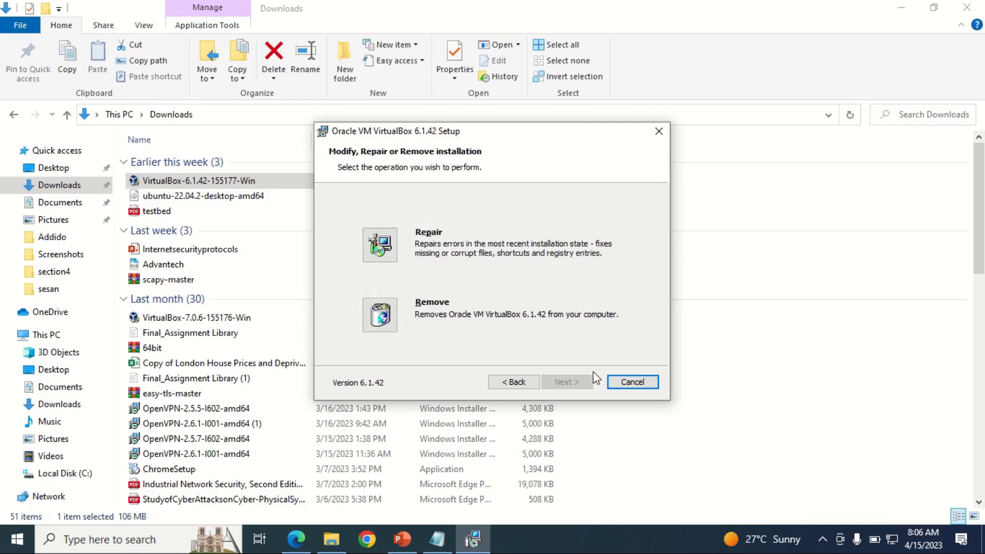
left_click(621, 383)
left_click(463, 292)
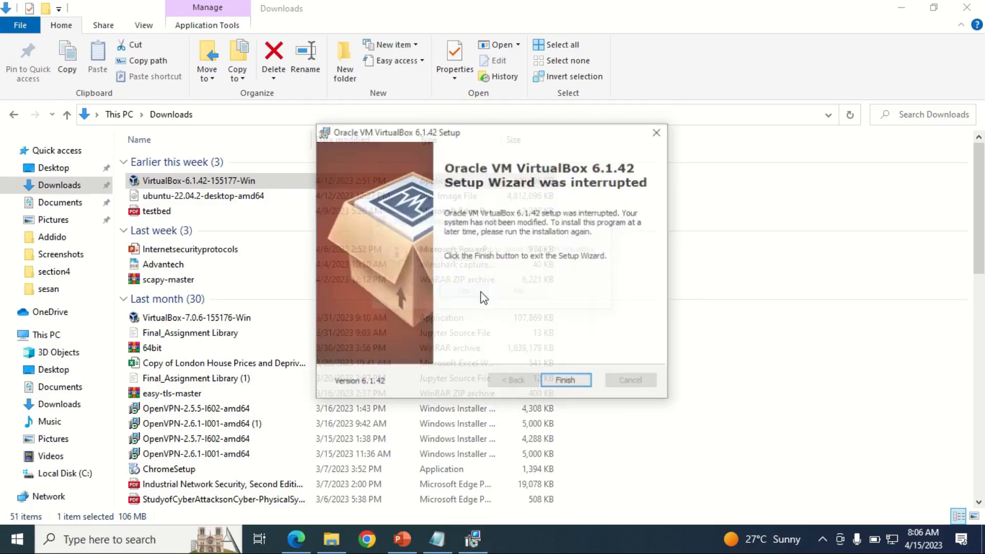
left_click(567, 383)
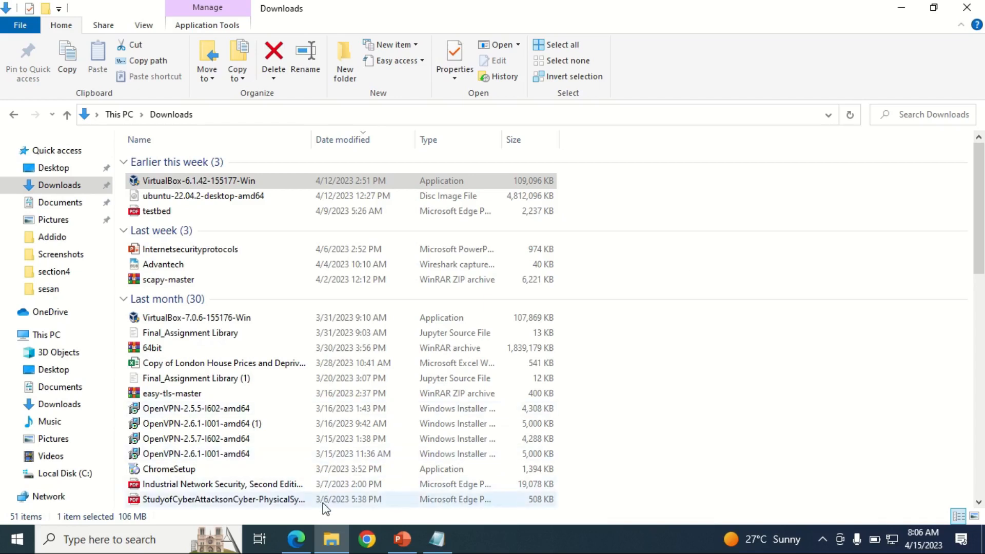
key("super+d")
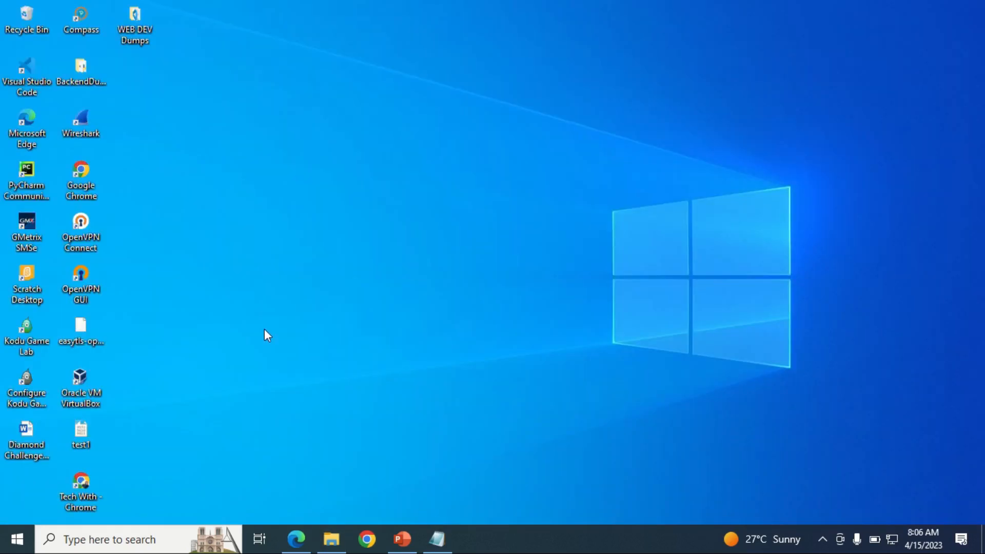
Step: Launch VirtualBox, dismiss the new-version notice, check the ubuntu-22.04.2 ISO, and start a new machine
double_click(79, 391)
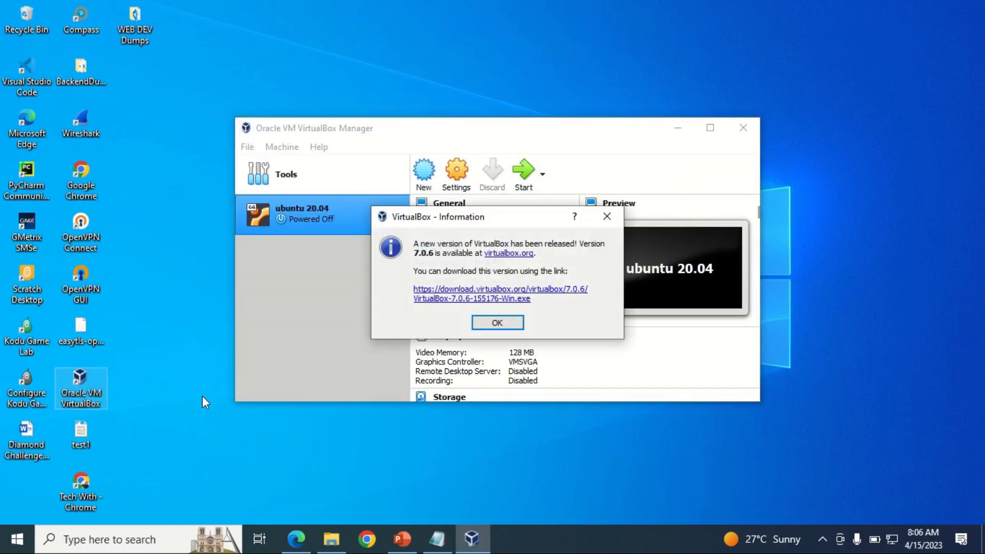
left_click(497, 322)
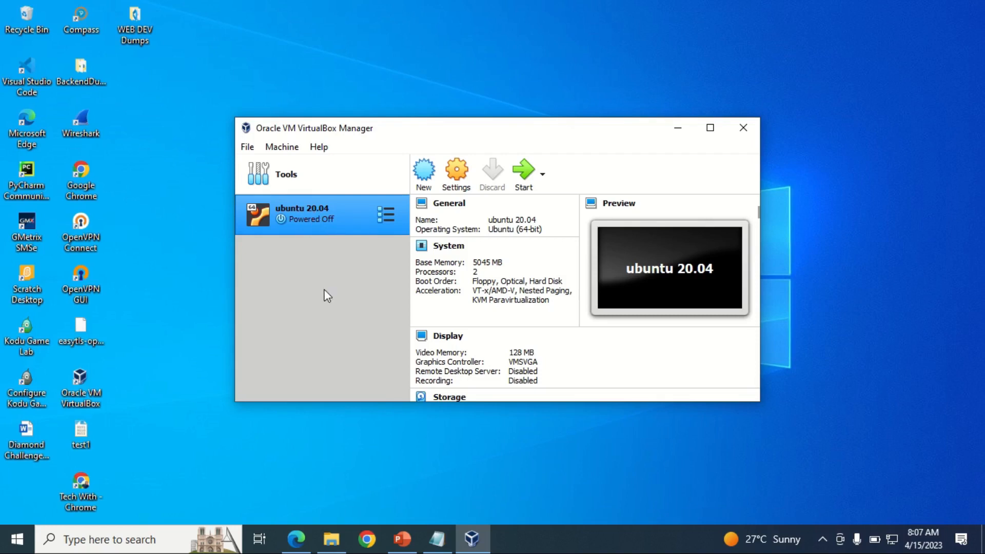
left_click(339, 547)
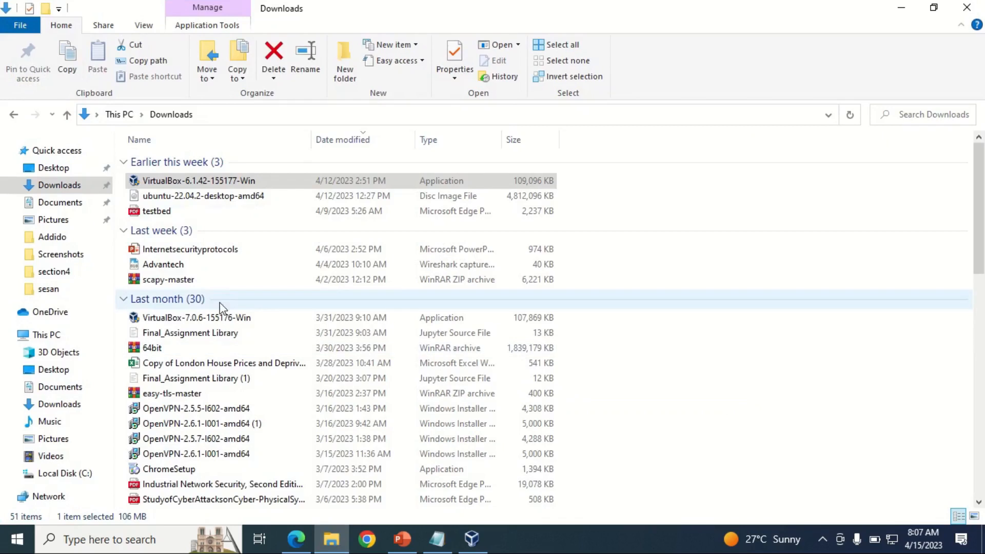
left_click(186, 199)
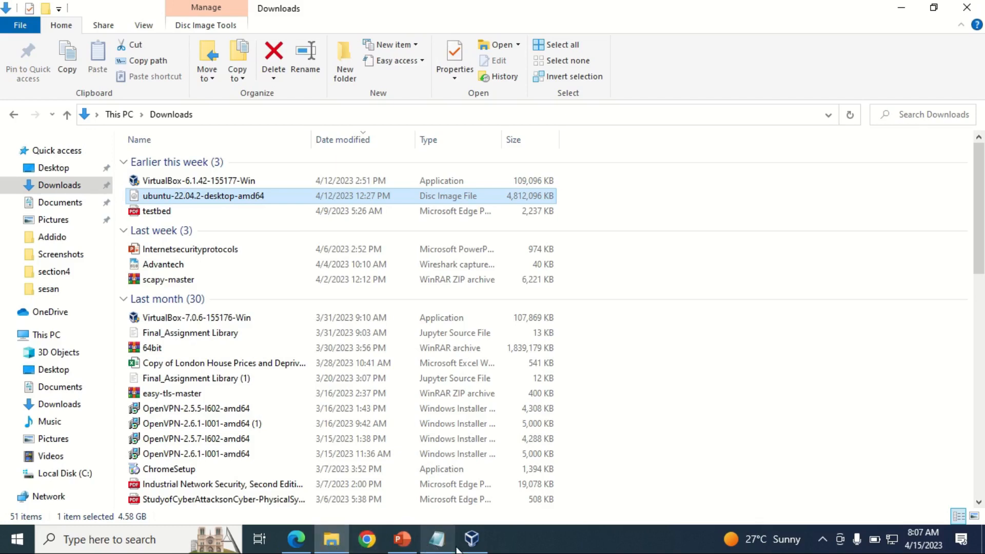
left_click(472, 541)
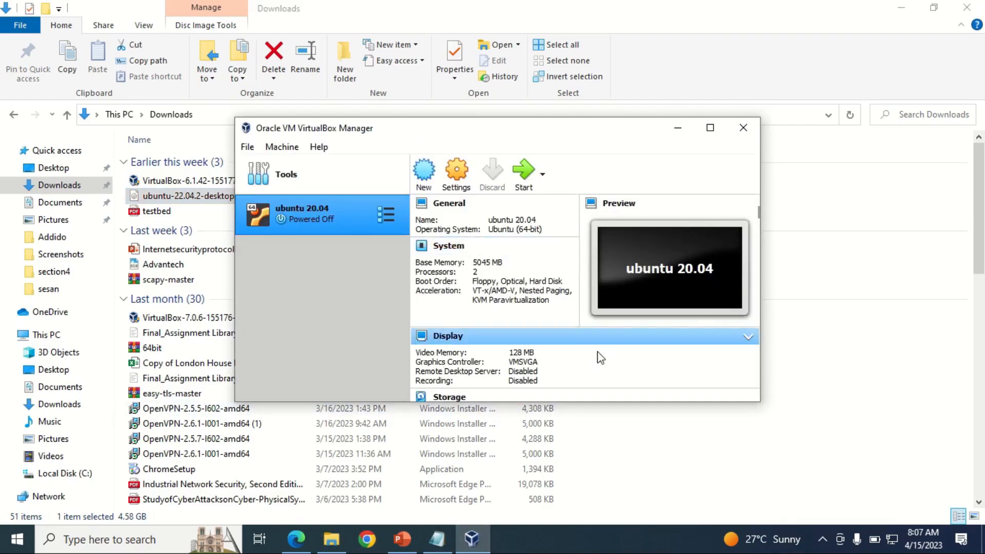
key("super+d")
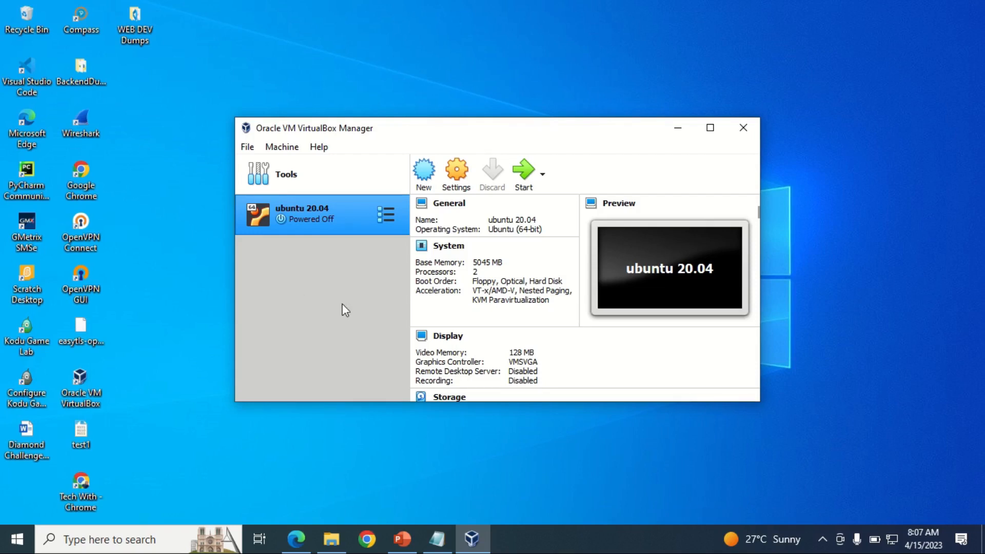
left_click(429, 175)
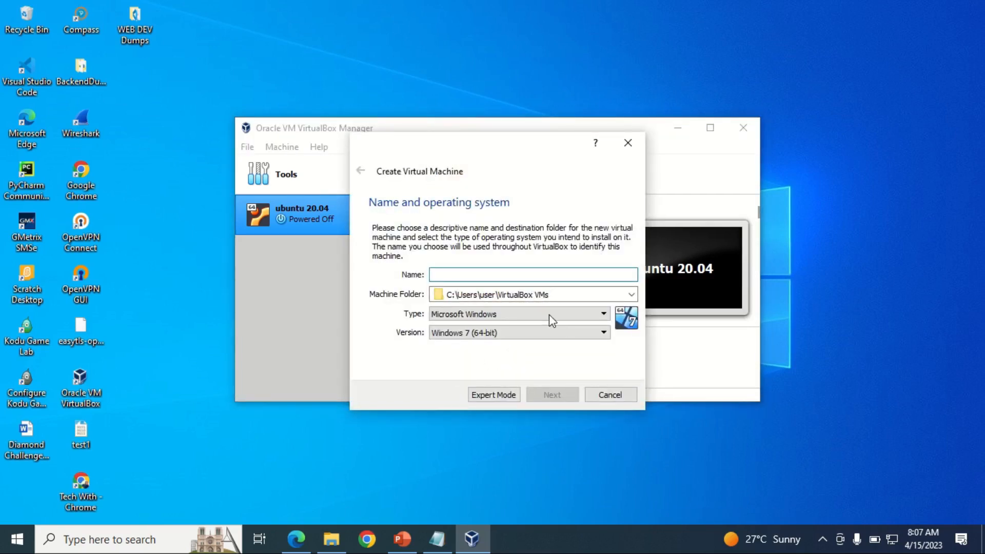
Step: Name the machine 'Ubuntu 22.04' with type Linux and version Ubuntu (64-bit)
type("Ubunt")
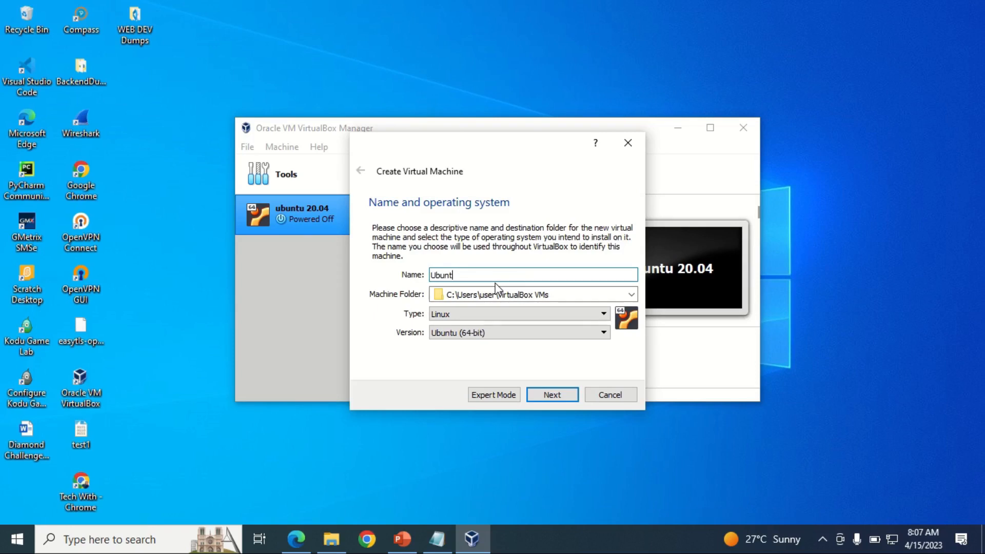
type("u 22.04")
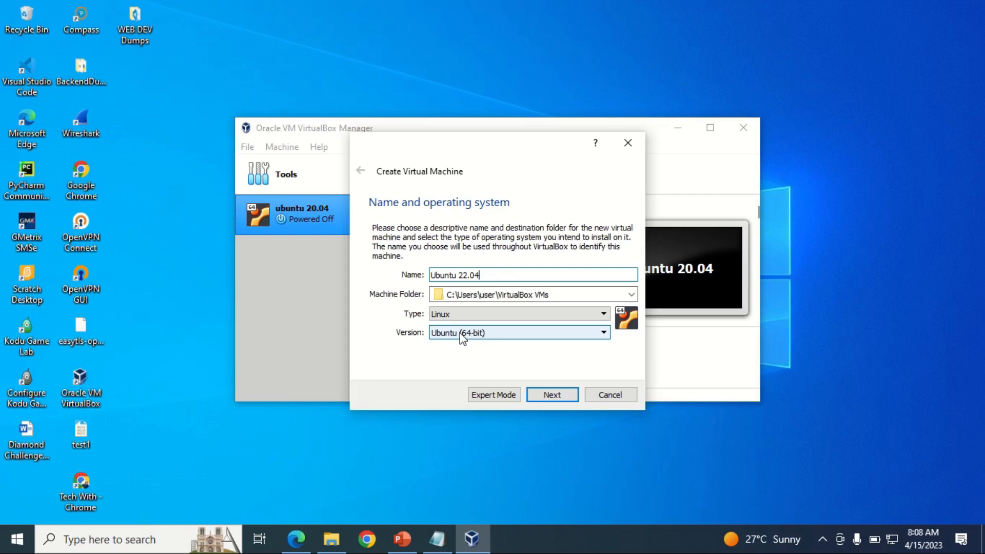
left_click(488, 332)
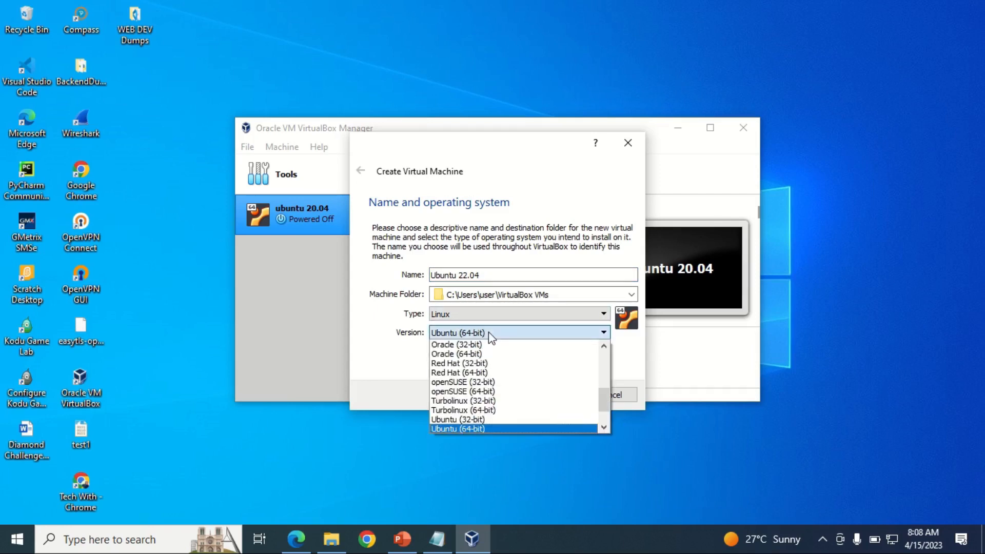
left_click(488, 331)
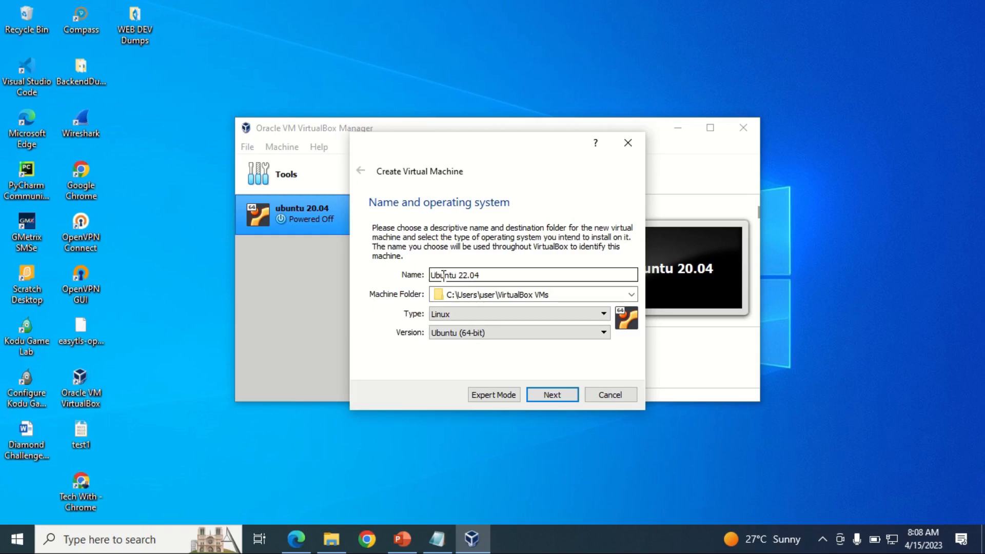
left_click(454, 318)
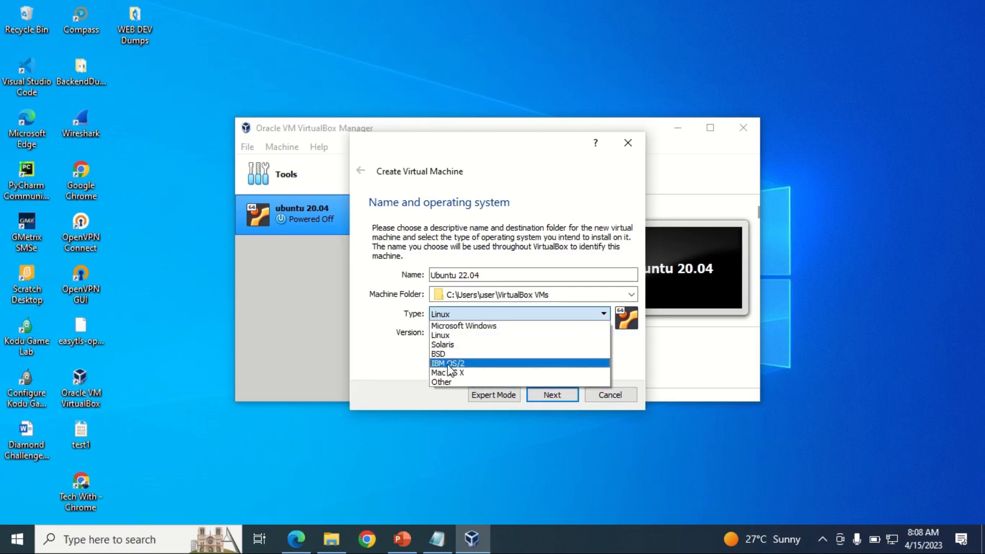
left_click(379, 320)
left_click(453, 331)
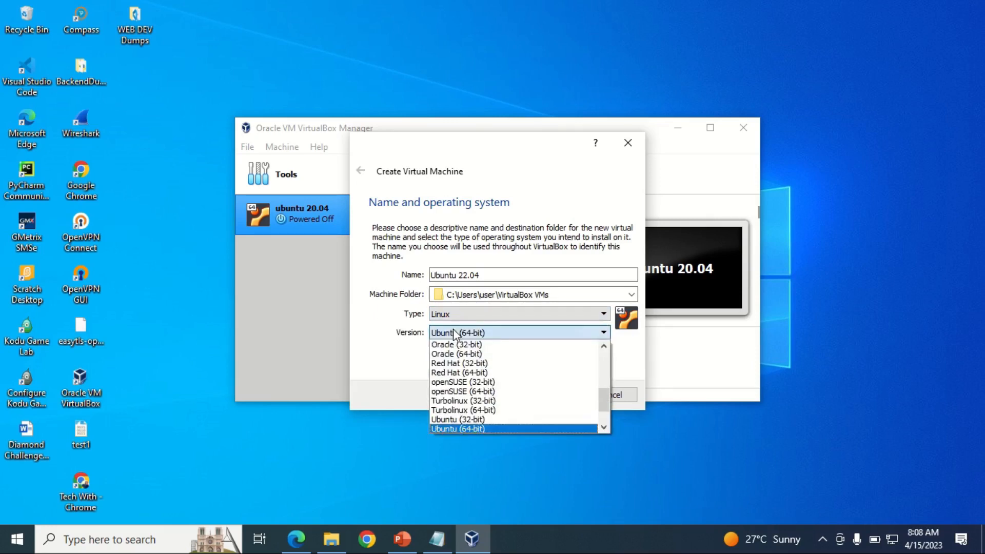
left_click(454, 331)
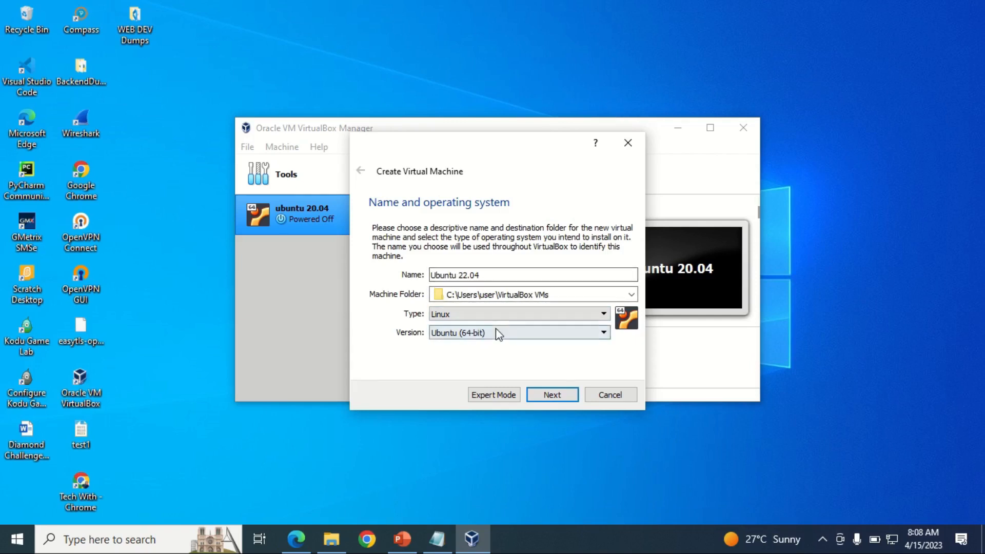
left_click(564, 395)
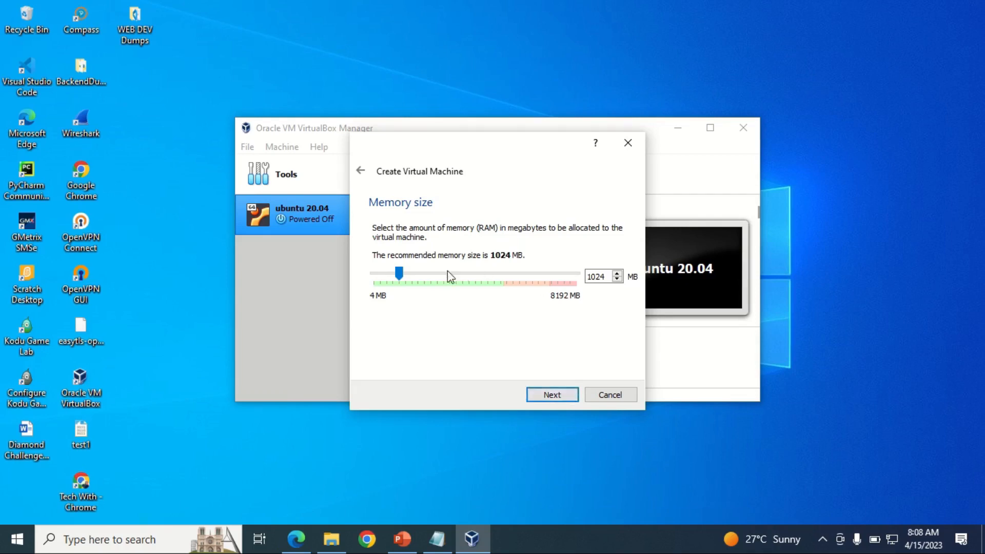
Step: Raise the memory to about 4 GB and choose to create a new virtual hard disk
left_click_drag(401, 273, 479, 279)
left_click(552, 393)
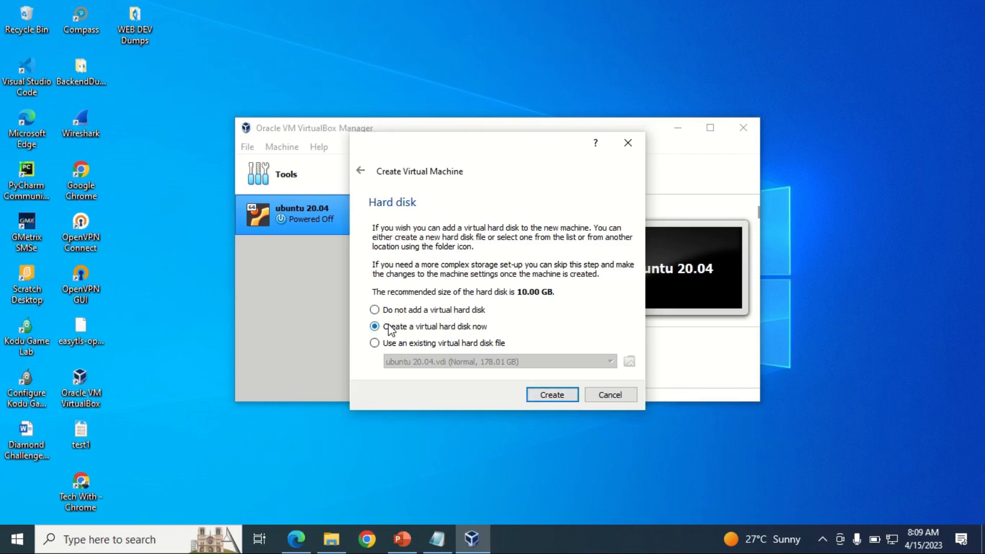
left_click(550, 393)
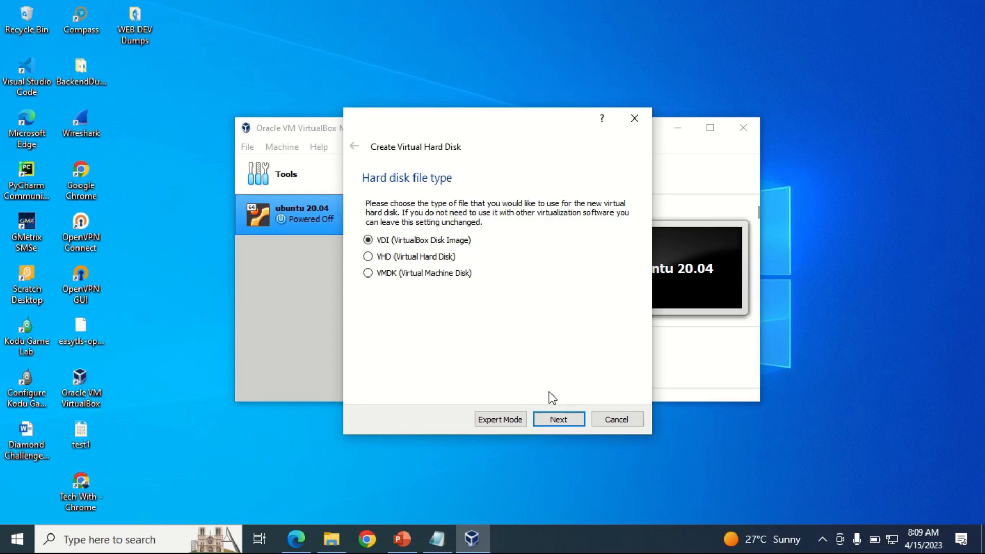
Step: Create a dynamically allocated VDI disk of 230.31 GB for the machine
left_click(569, 423)
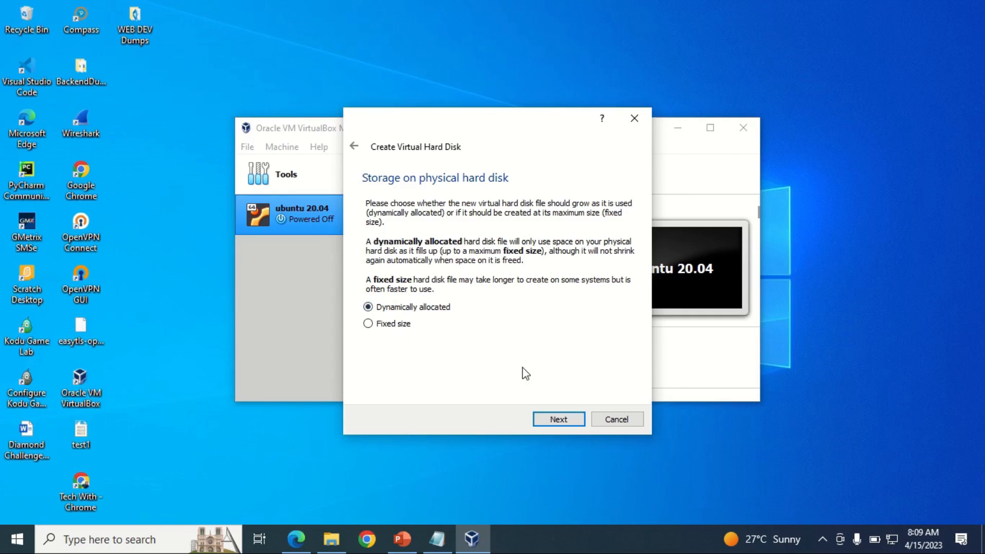
left_click(557, 418)
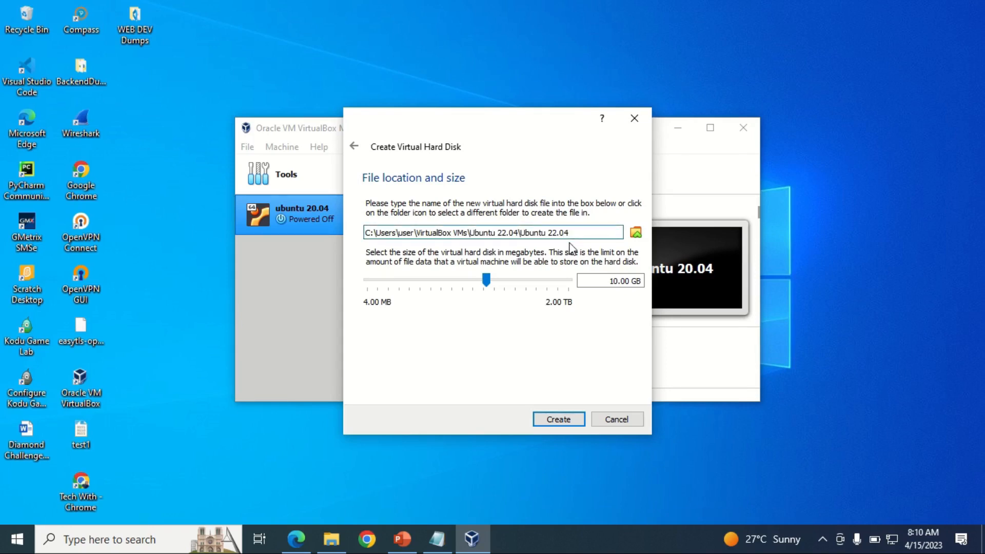
left_click(635, 234)
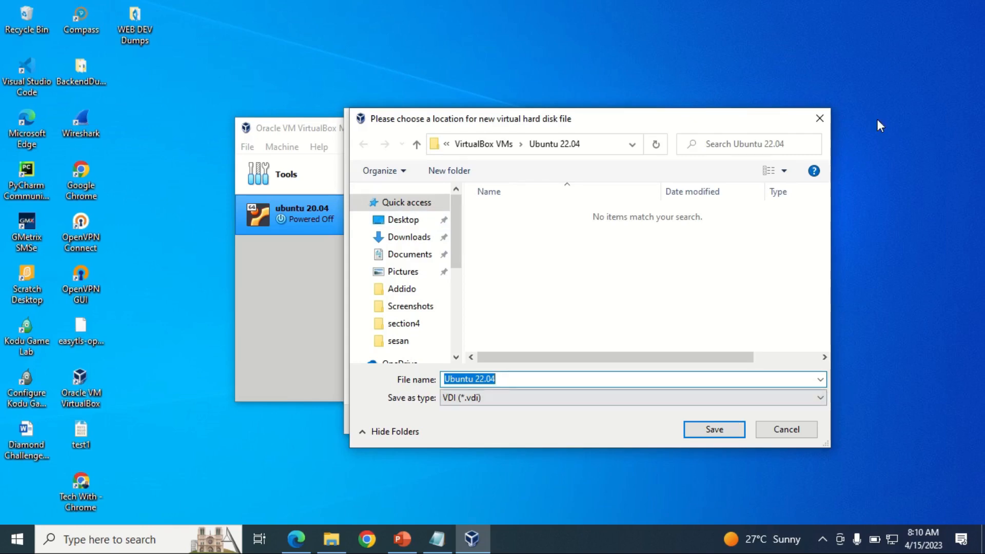
left_click(792, 429)
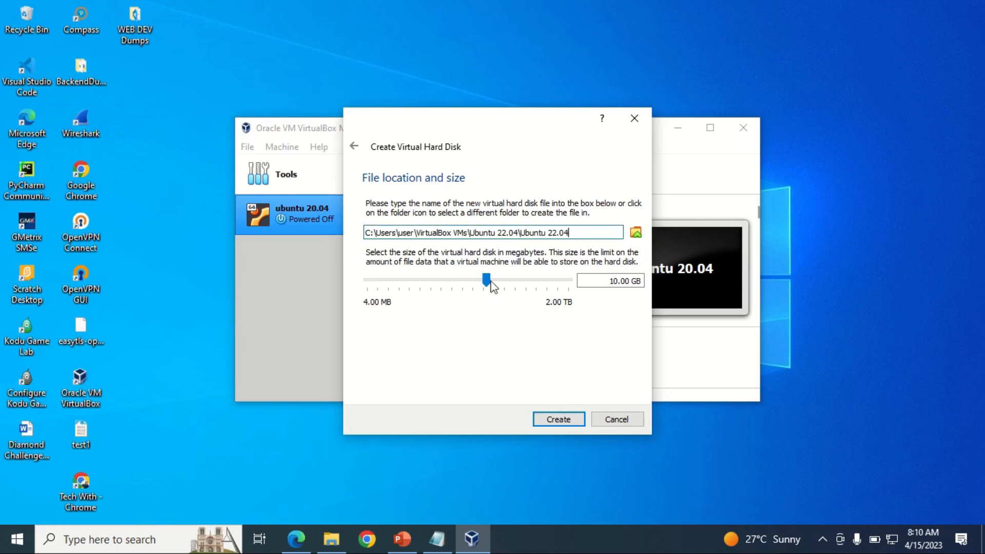
mouse_move(487, 281)
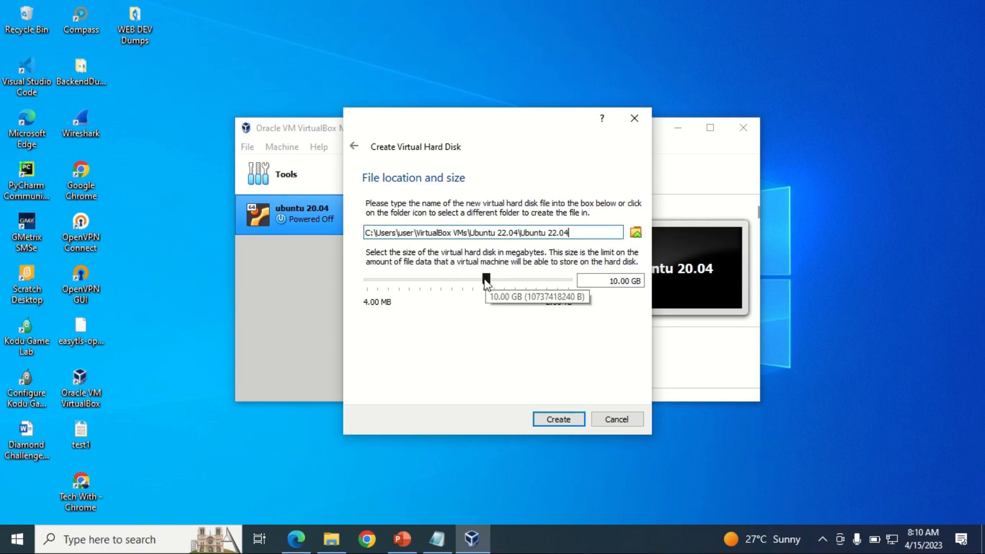
left_click_drag(486, 281, 533, 278)
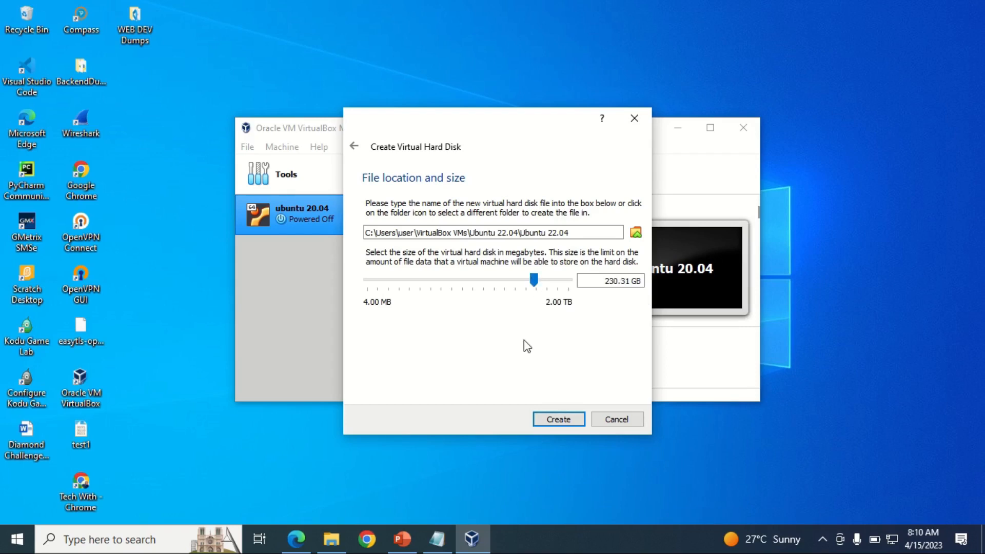
left_click(558, 419)
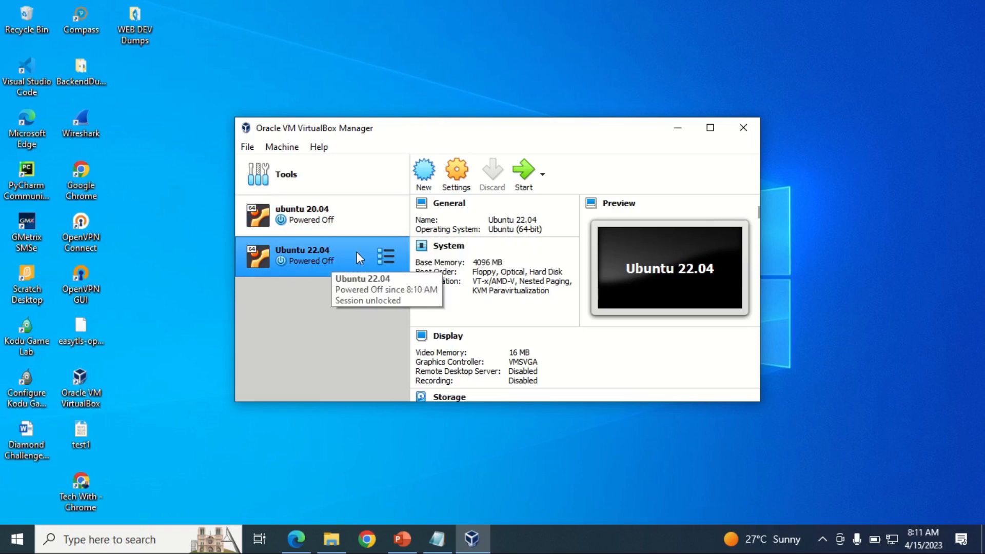
Step: Open the Ubuntu 22.04 VM's Settings dialog at its General page
left_click(458, 175)
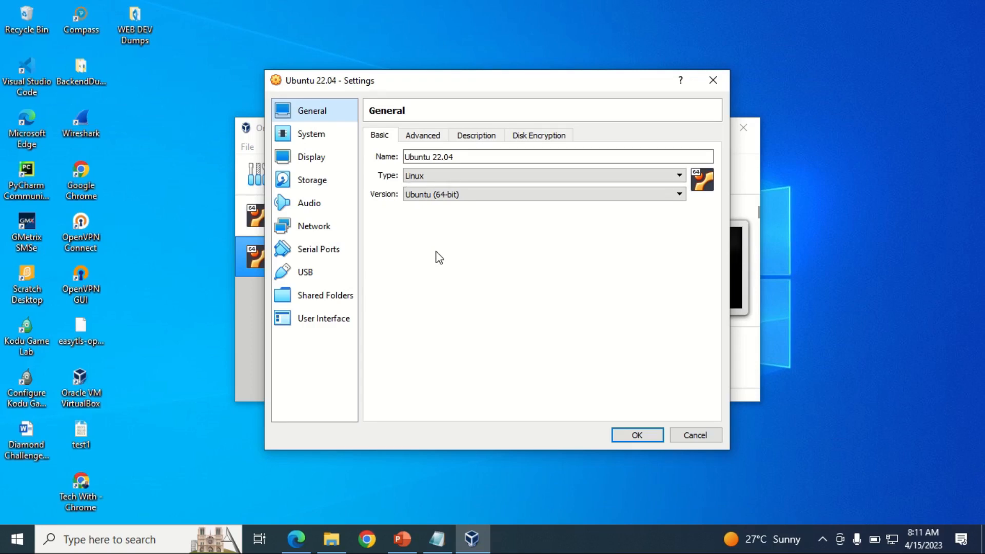
Step: Set Shared Clipboard and Drag'n'Drop to Bidirectional in the General Advanced options
left_click(421, 137)
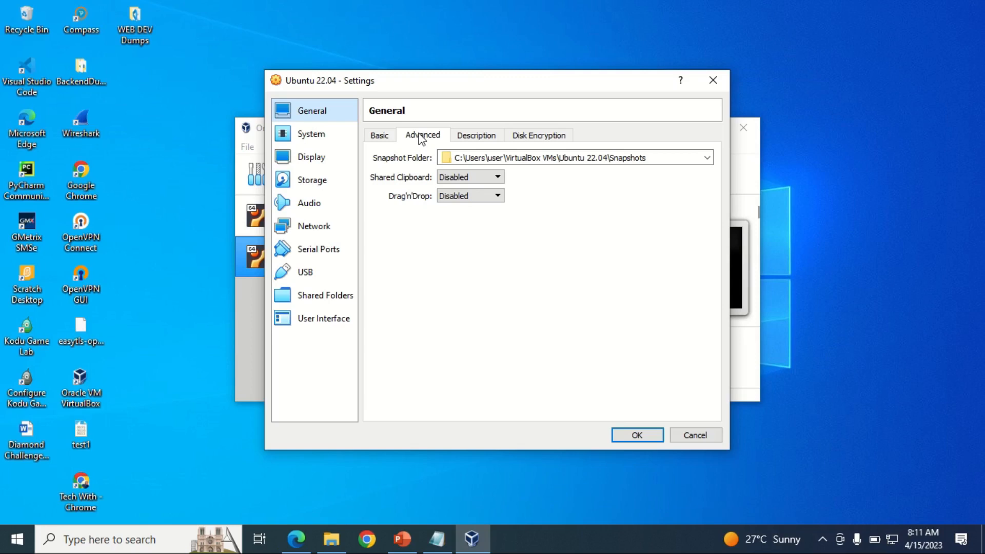
left_click(484, 179)
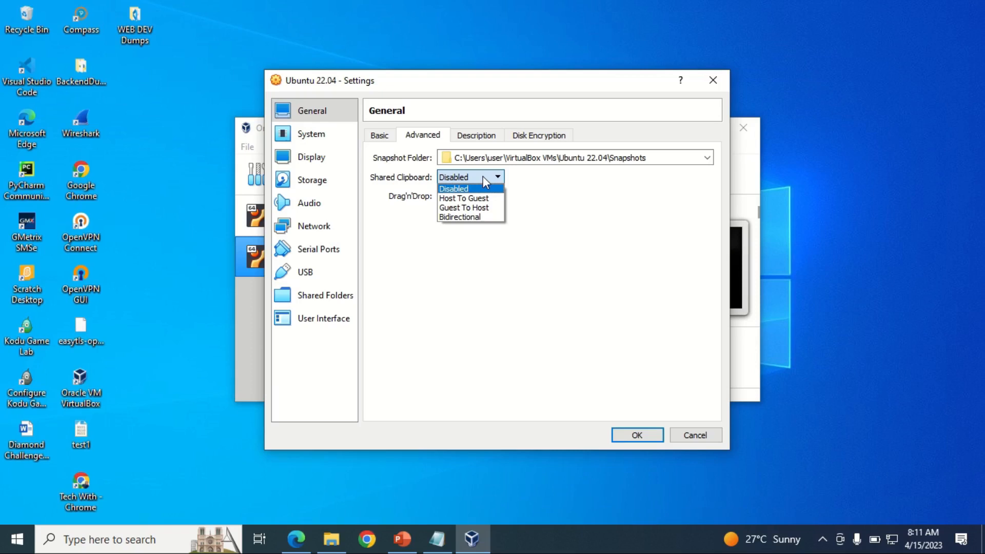
left_click(474, 216)
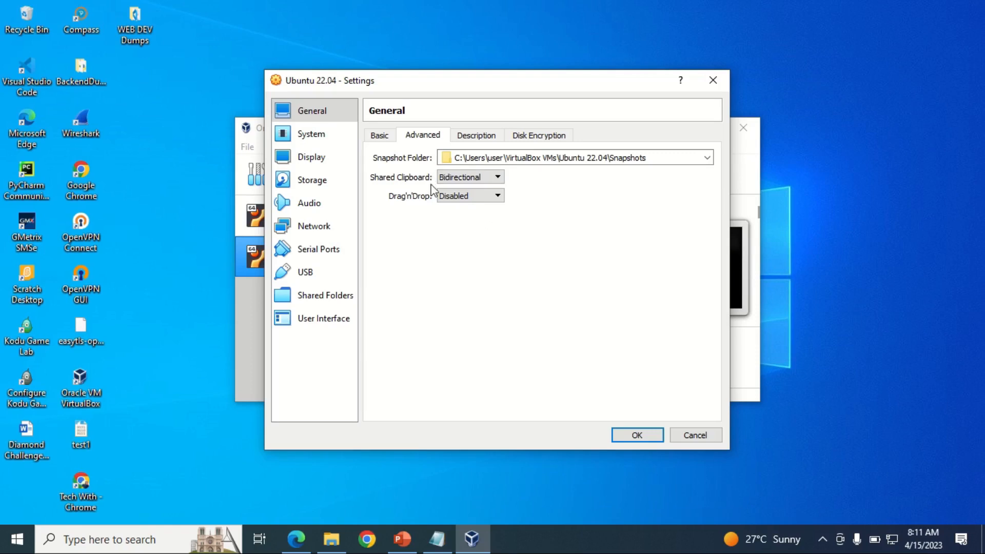
left_click(454, 197)
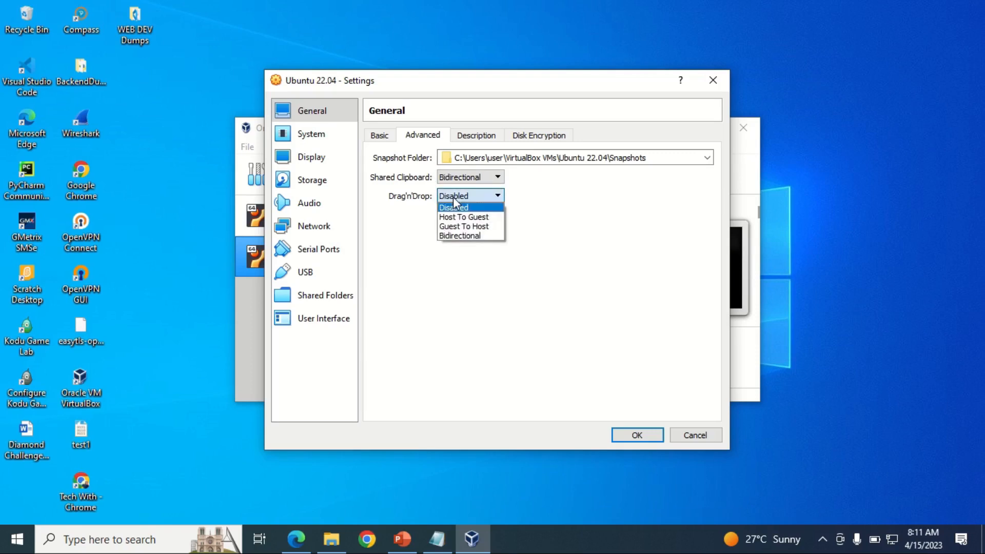
left_click(476, 236)
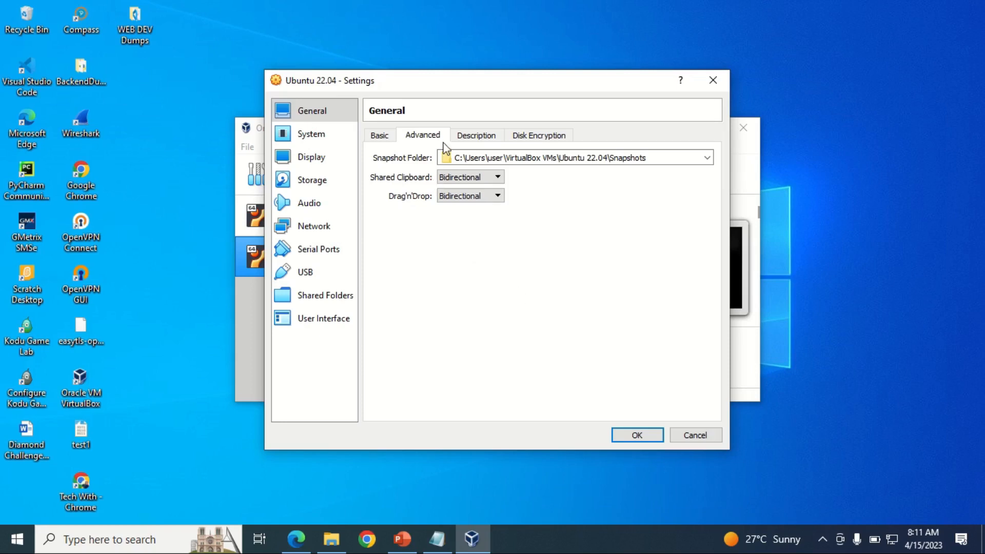
Step: Review the Description and Disk Encryption tabs, then return to the Basic tab
left_click(475, 136)
left_click(526, 135)
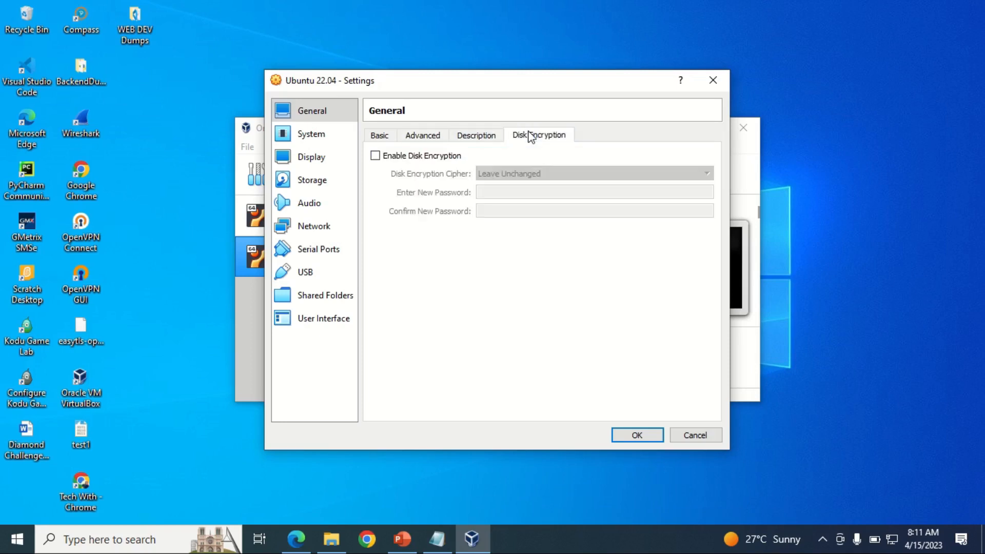
left_click(388, 137)
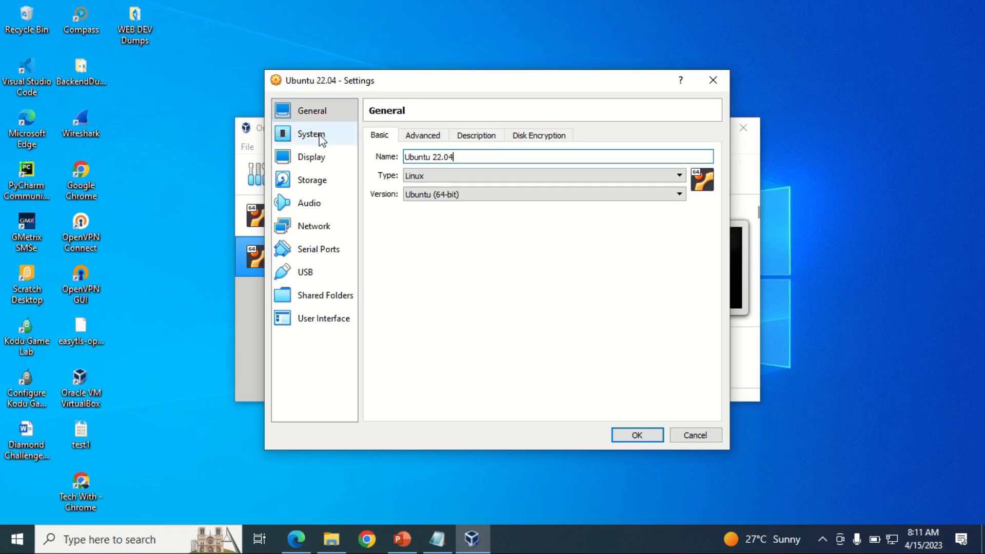
left_click(310, 157)
Step: Set Processor(s) to 2 in System > Processor and check the Acceleration tab
left_click(308, 134)
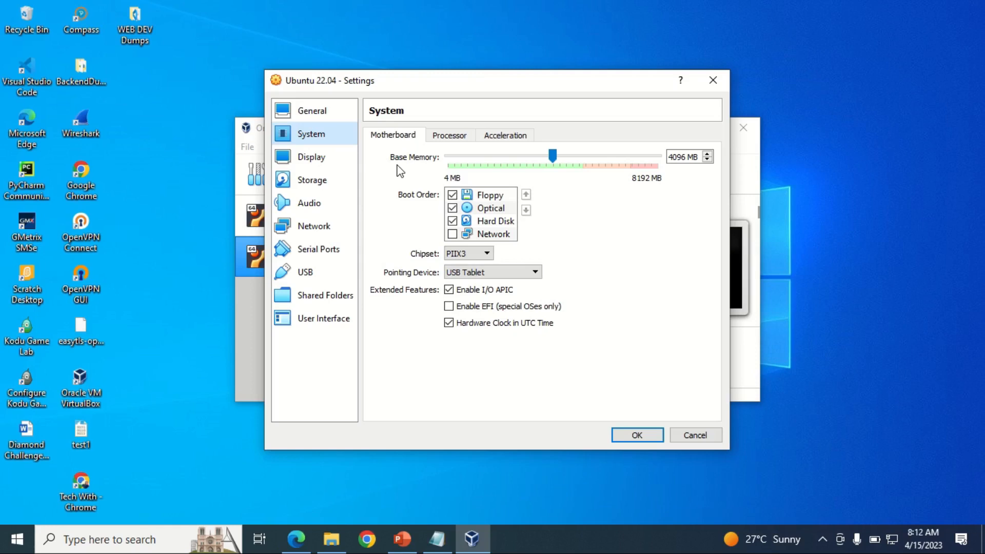
left_click(554, 158)
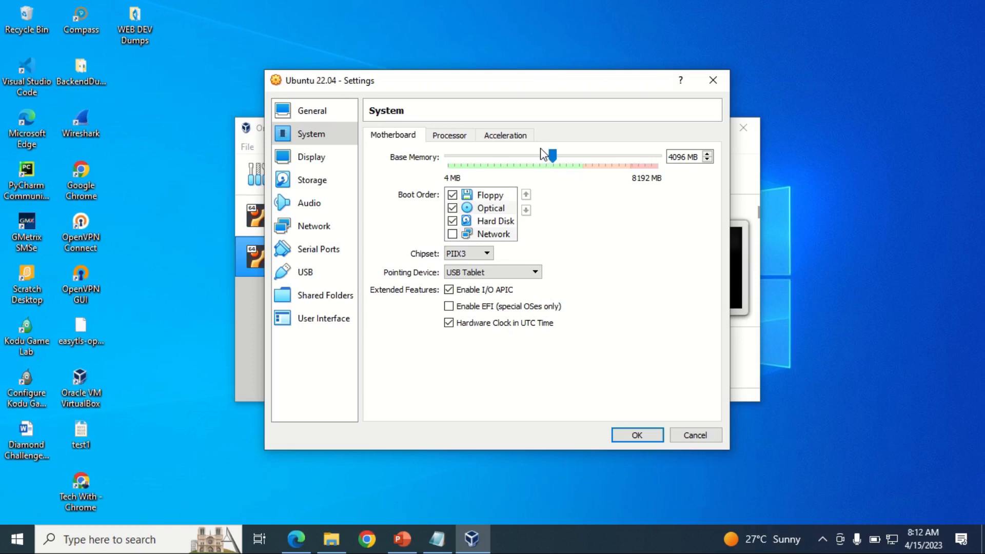
left_click(450, 135)
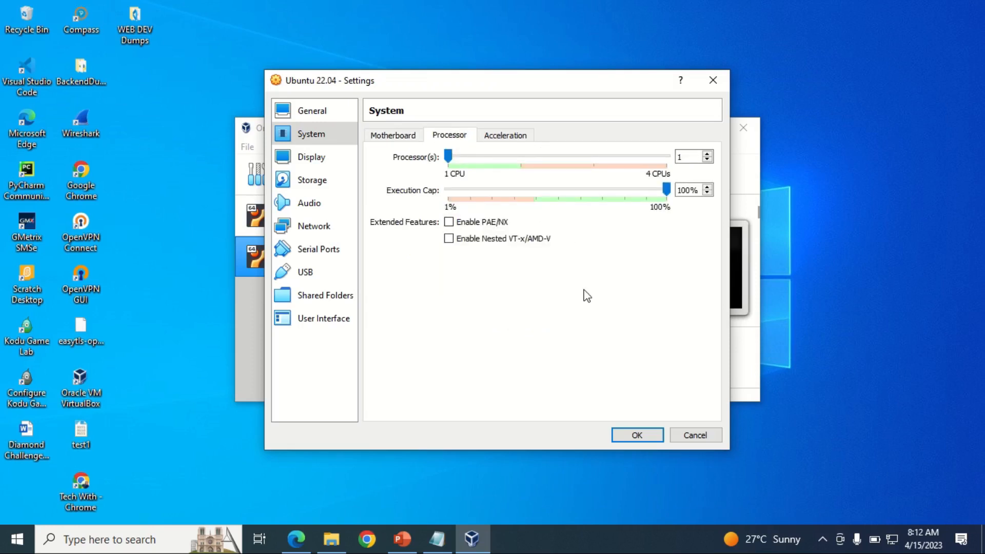
left_click(708, 155)
left_click(485, 137)
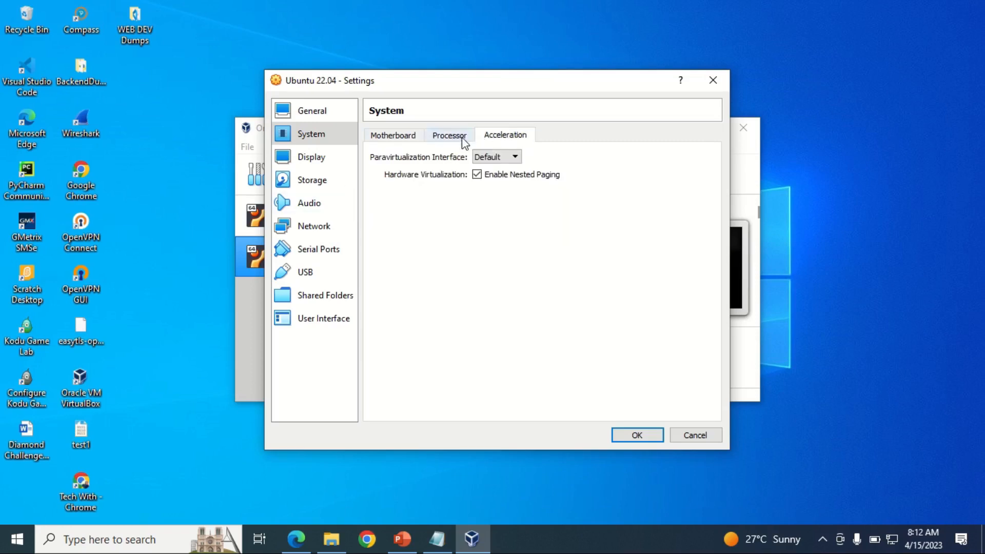
left_click(323, 160)
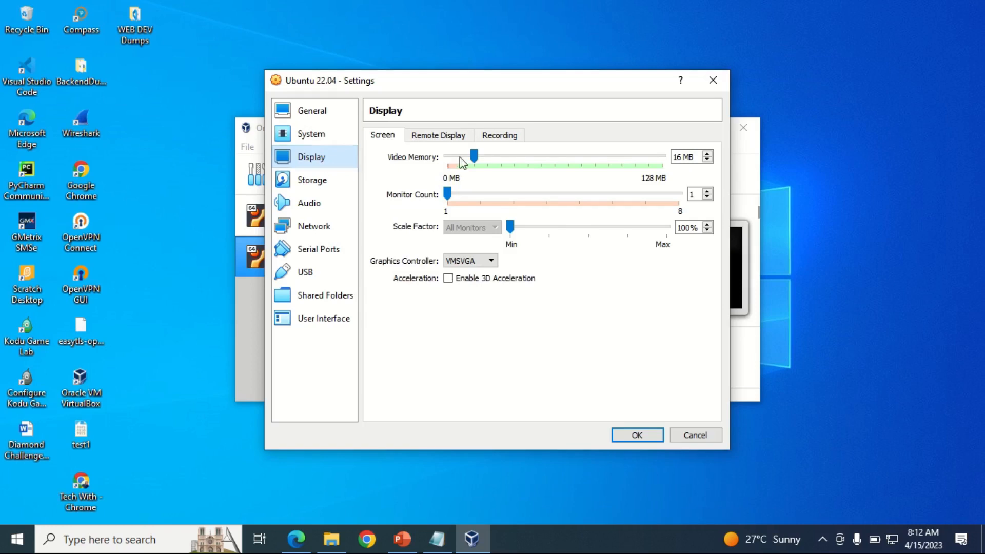
Step: Drag Video Memory to 128 MB and review the Remote Display and Recording tabs
left_click_drag(478, 159, 667, 155)
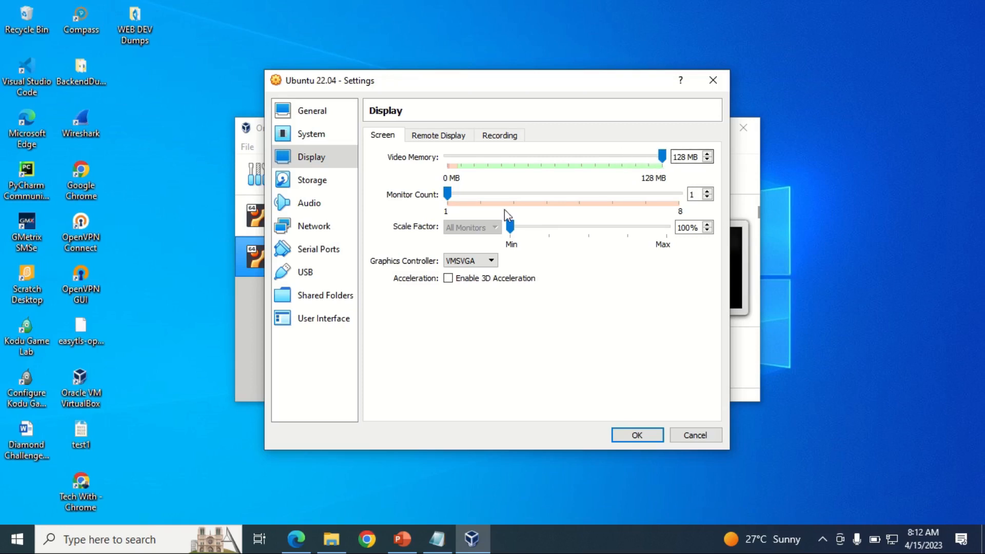
left_click(433, 138)
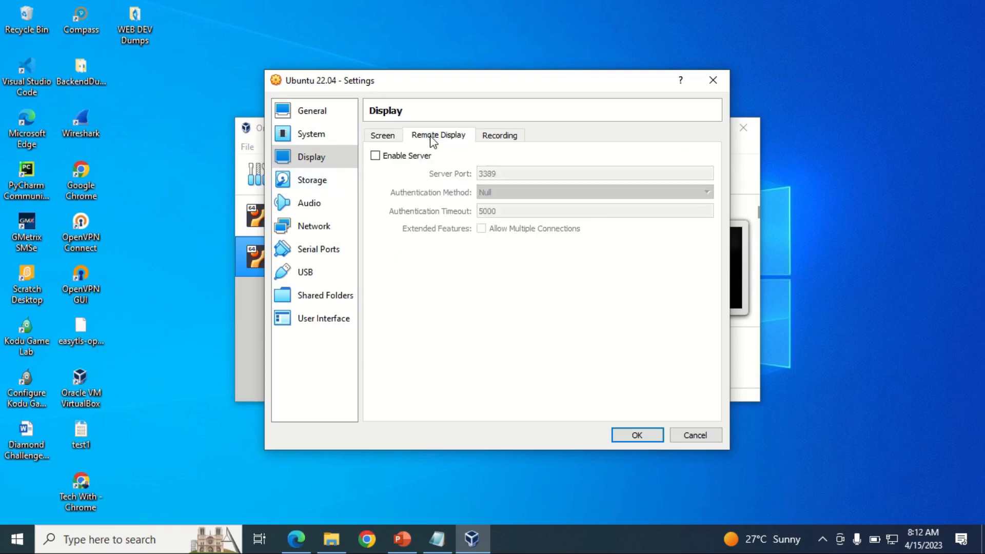
left_click(490, 136)
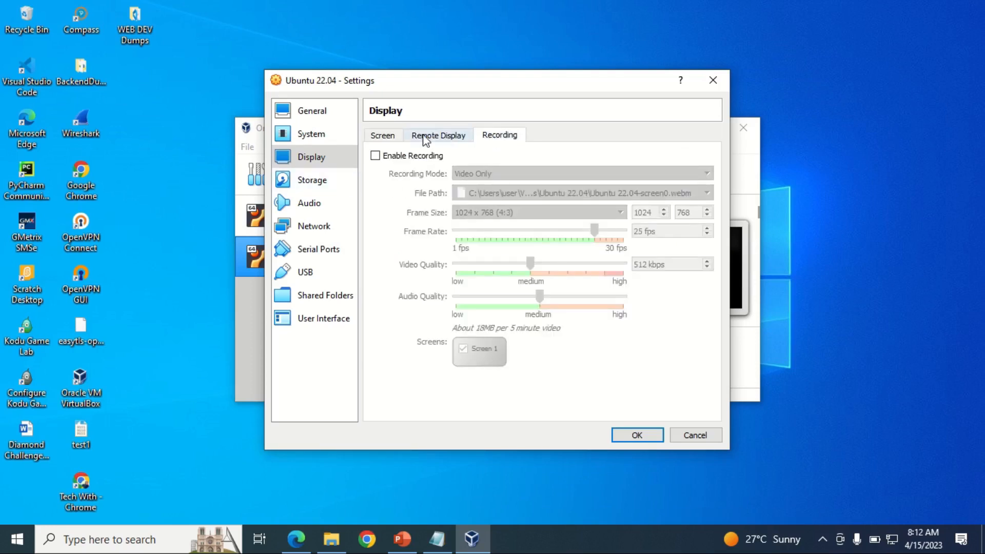
left_click(319, 182)
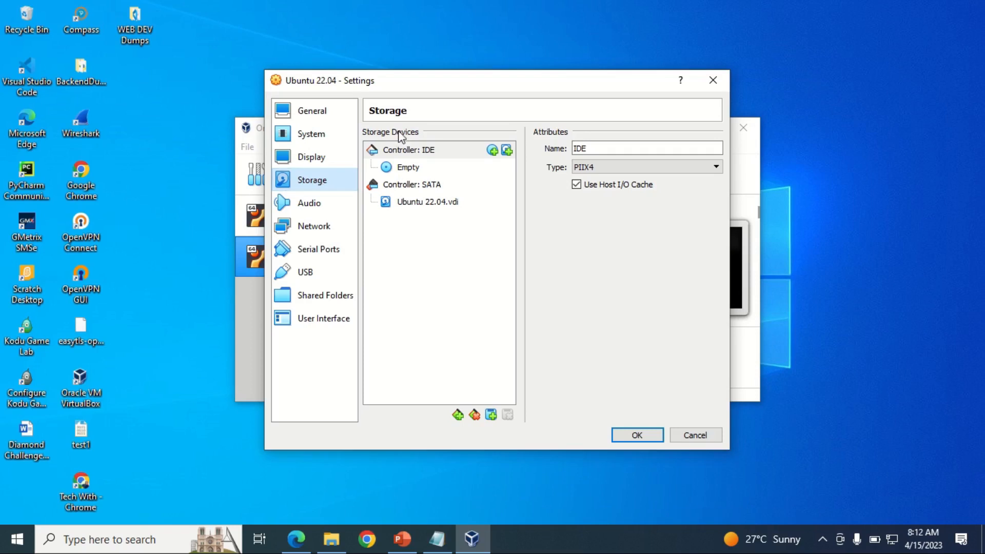
Step: Attach ubuntu-22.04.2-desktop-amd64.iso from Downloads to the empty IDE optical drive, then review Audio and Network
left_click(408, 171)
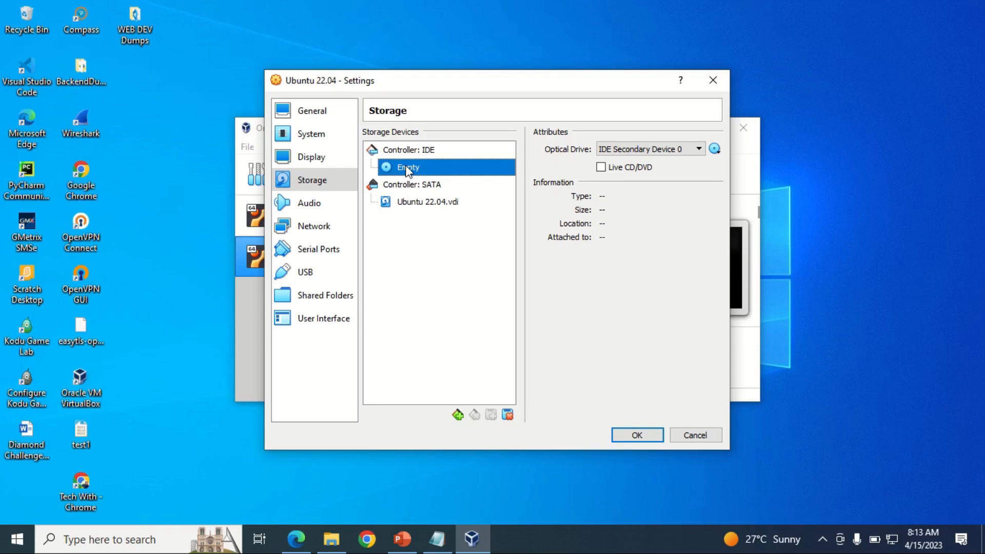
left_click(715, 149)
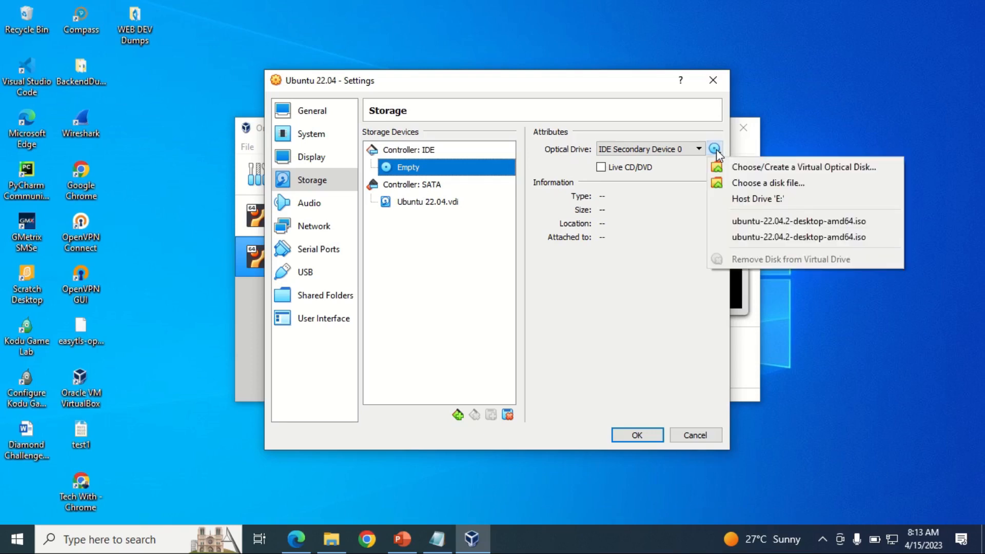
left_click(750, 181)
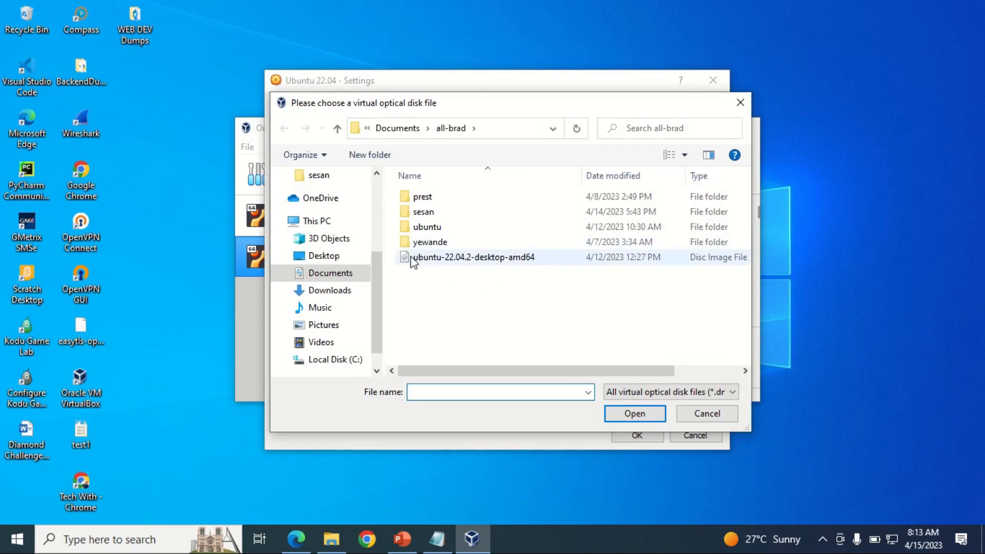
left_click_drag(374, 270, 375, 175)
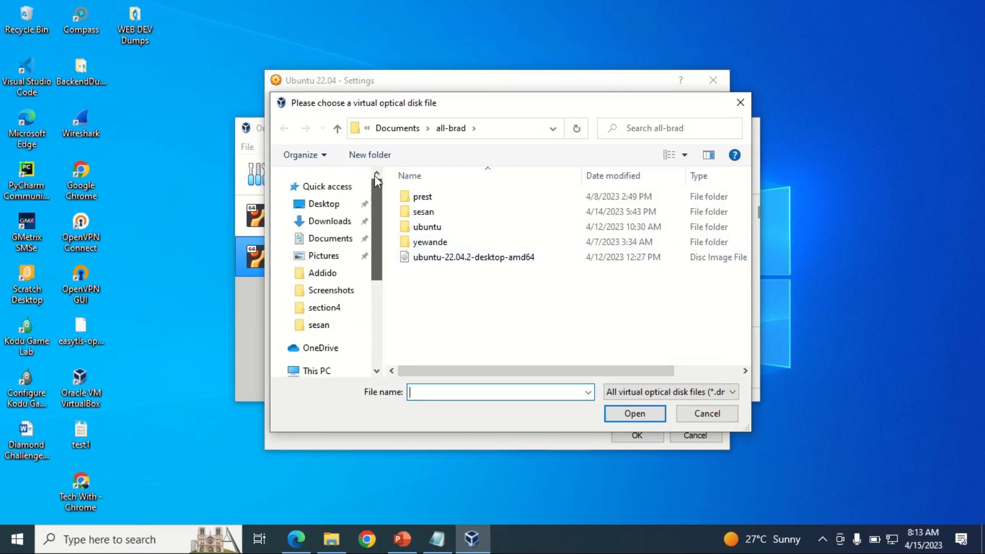
left_click(338, 222)
left_click(477, 221)
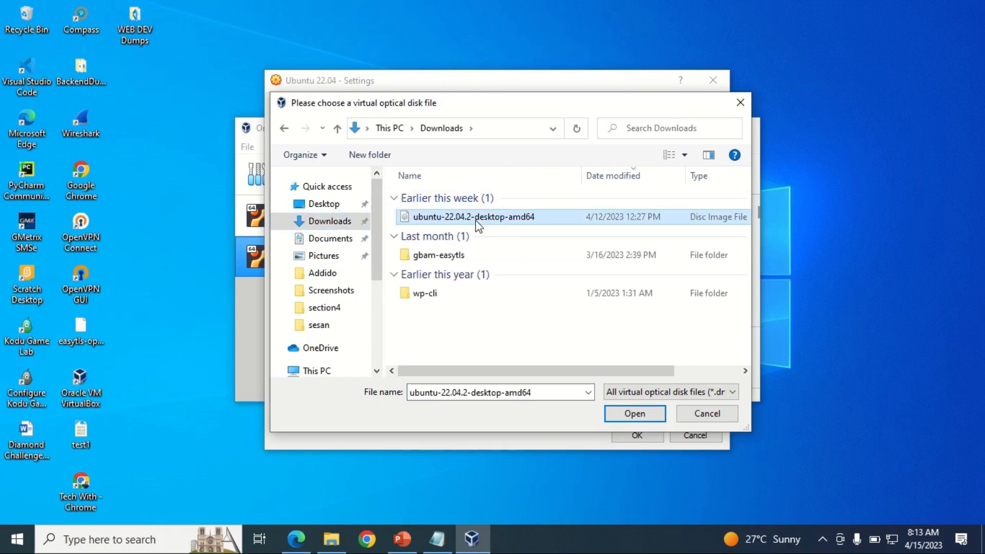
left_click(635, 413)
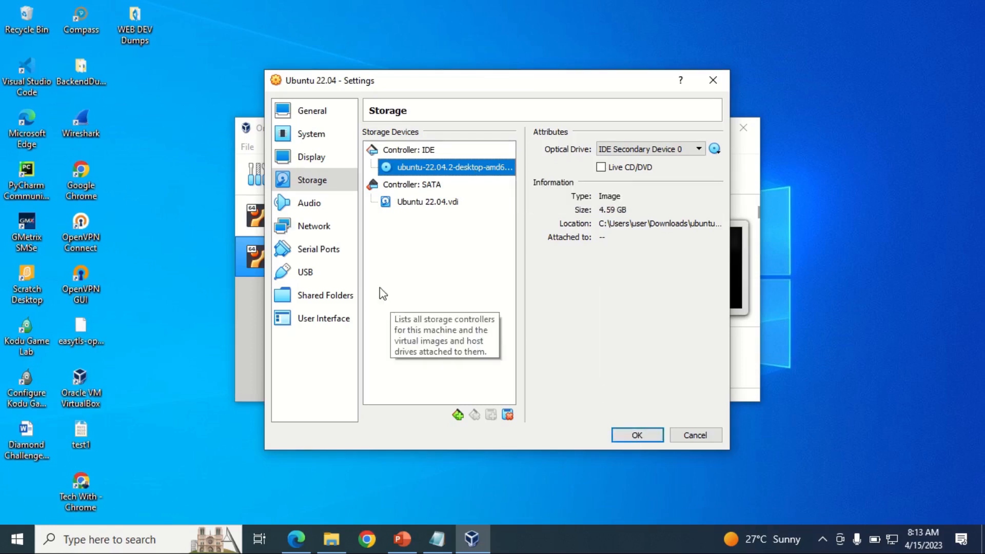
left_click(319, 210)
left_click(318, 225)
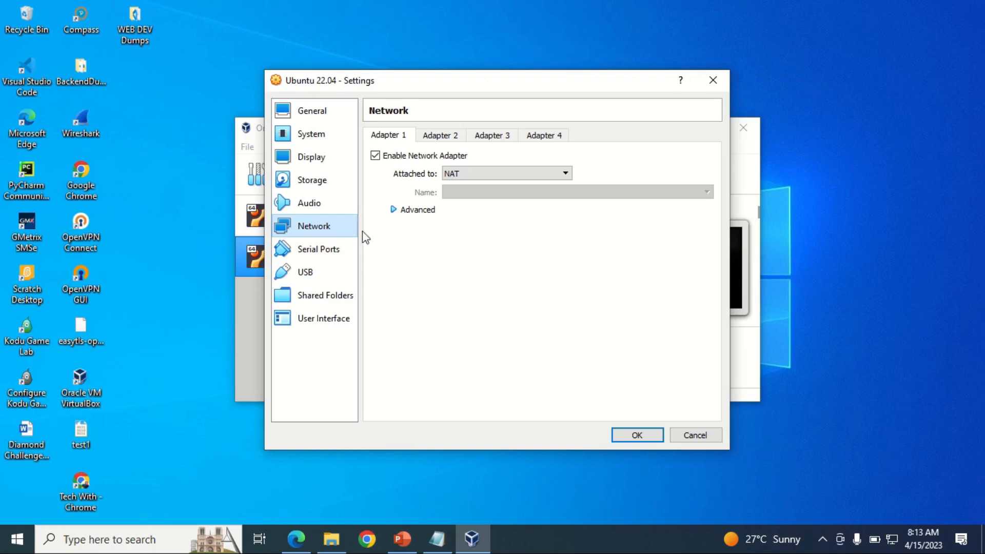
Step: Review Serial Ports and Shared Folders, save the settings with OK, and start the VM
left_click(326, 249)
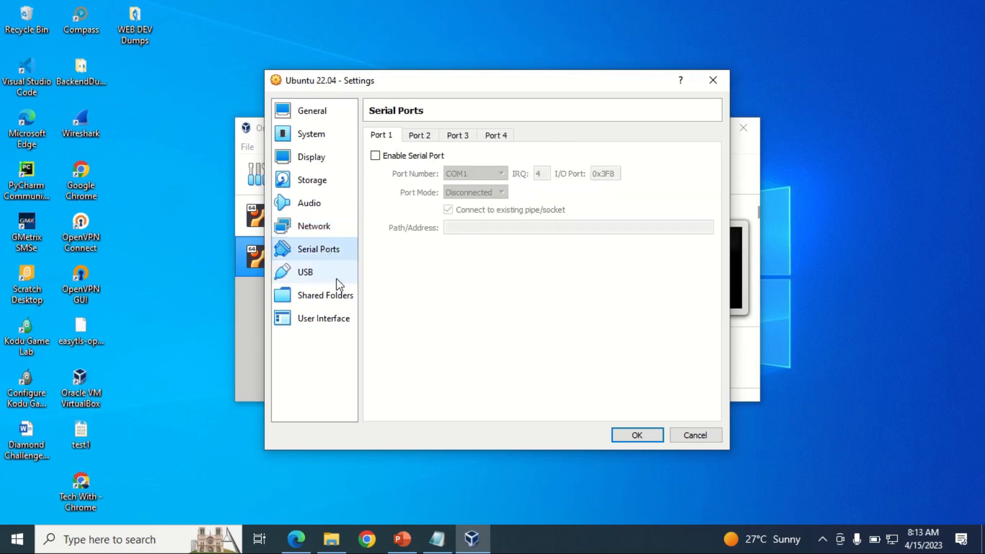
left_click(329, 297)
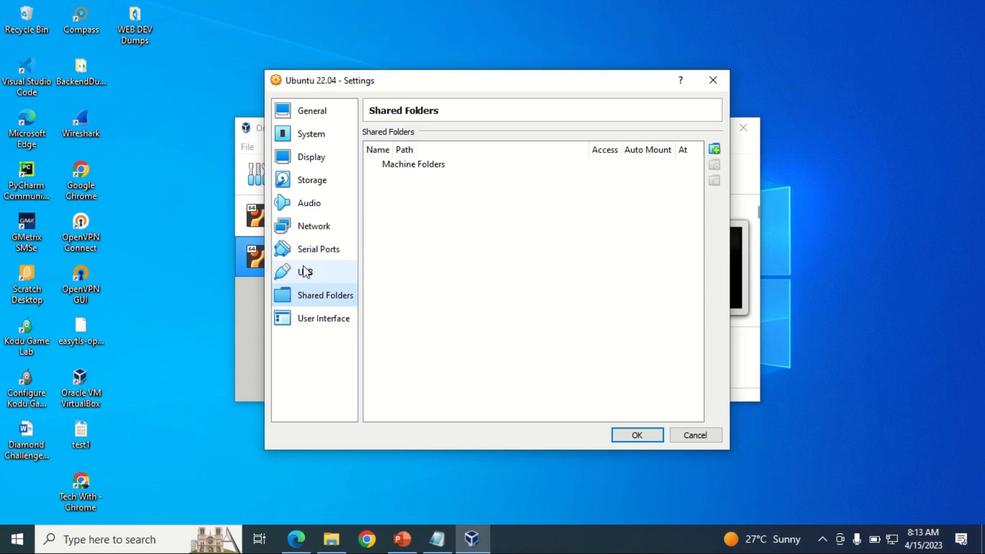
left_click(641, 435)
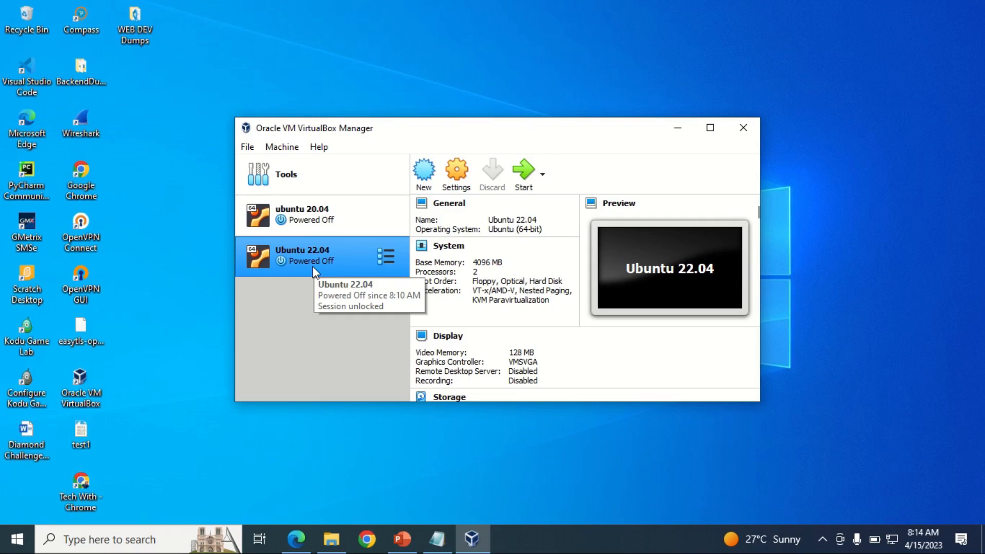
left_click(524, 182)
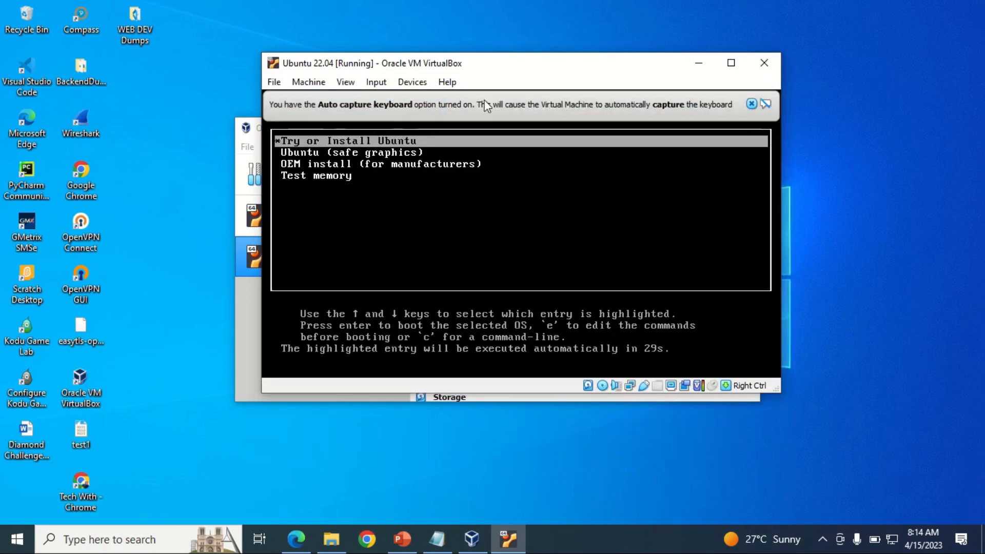
Step: Halt the GRUB countdown with the arrow keys, leaving Try or Install Ubuntu selected, and dismiss capture notices
left_click(752, 104)
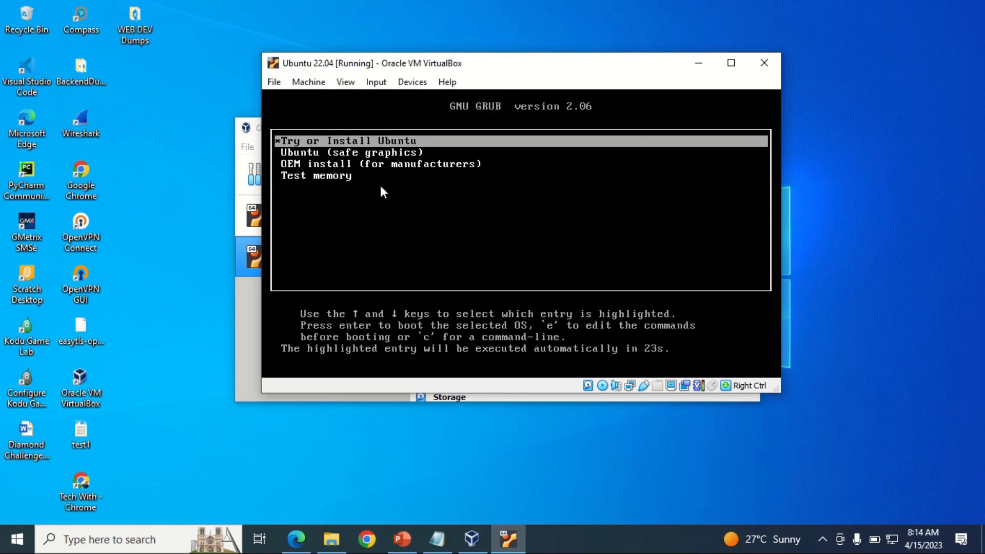
key("Down")
key("Down")
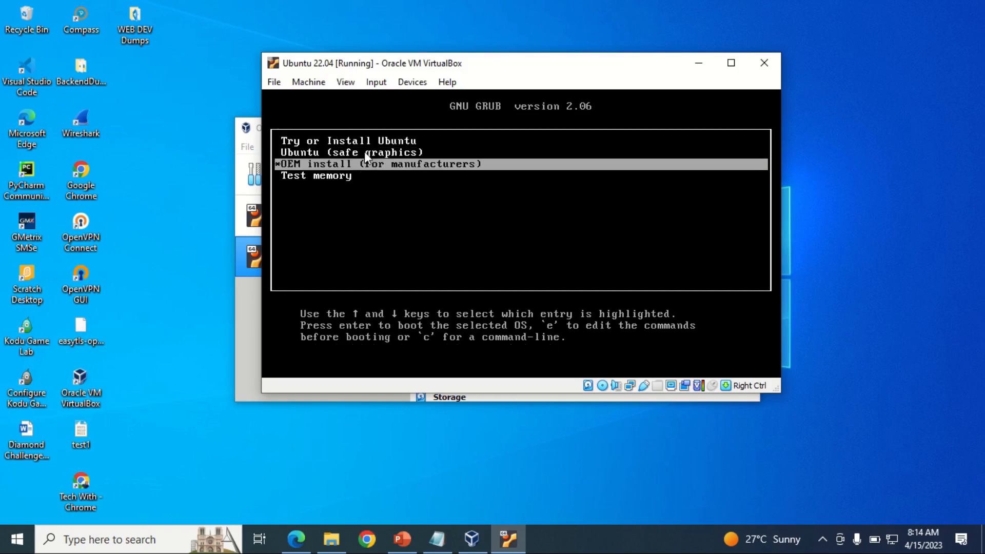
key("Up")
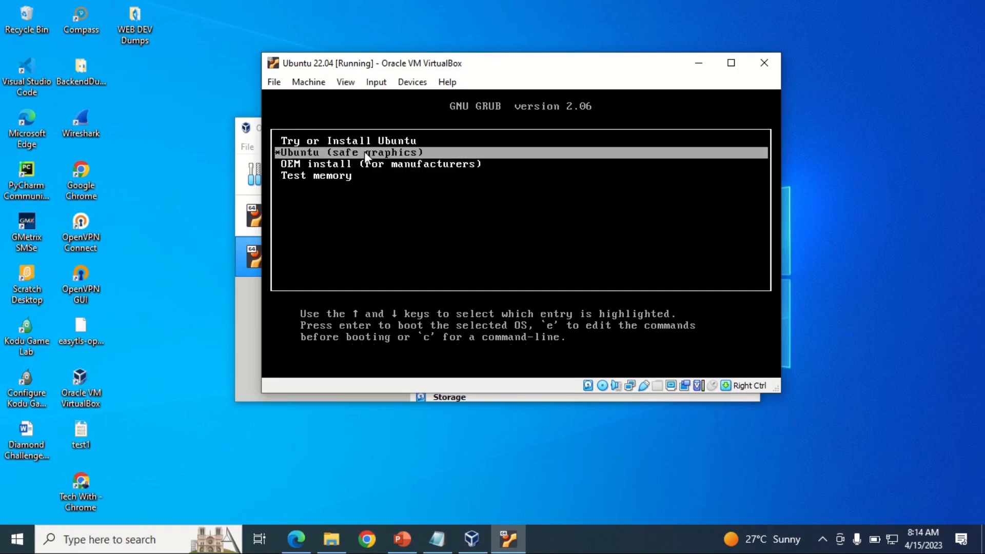
key("Down")
key("Down")
key("Up")
key("Up")
key("Down")
key("Down")
key("Up")
key("Up")
key("Up")
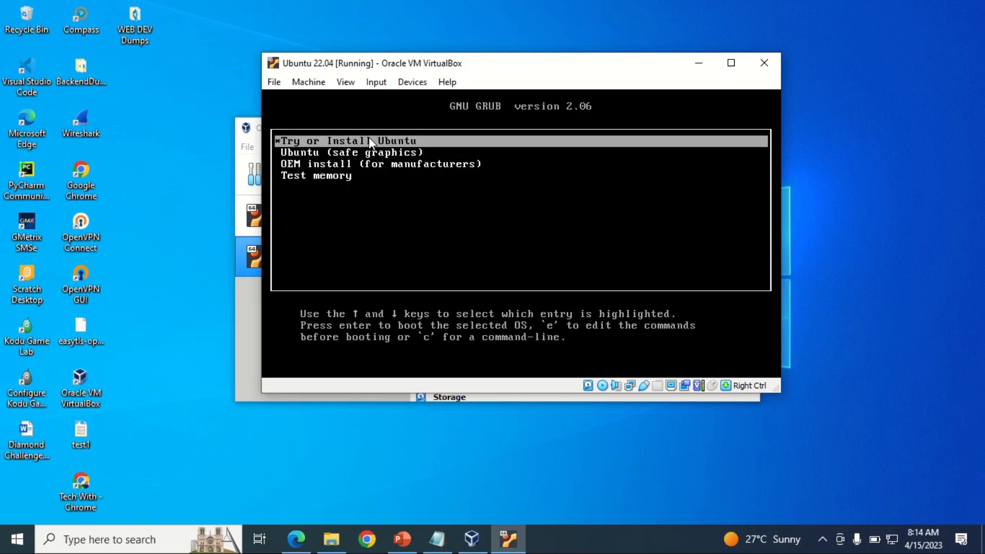
left_click(369, 137)
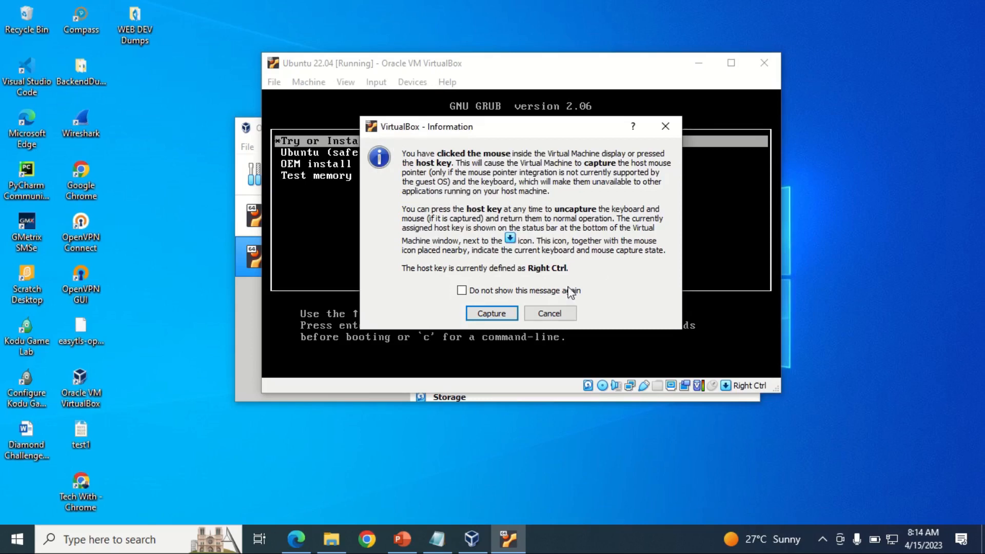
left_click(548, 312)
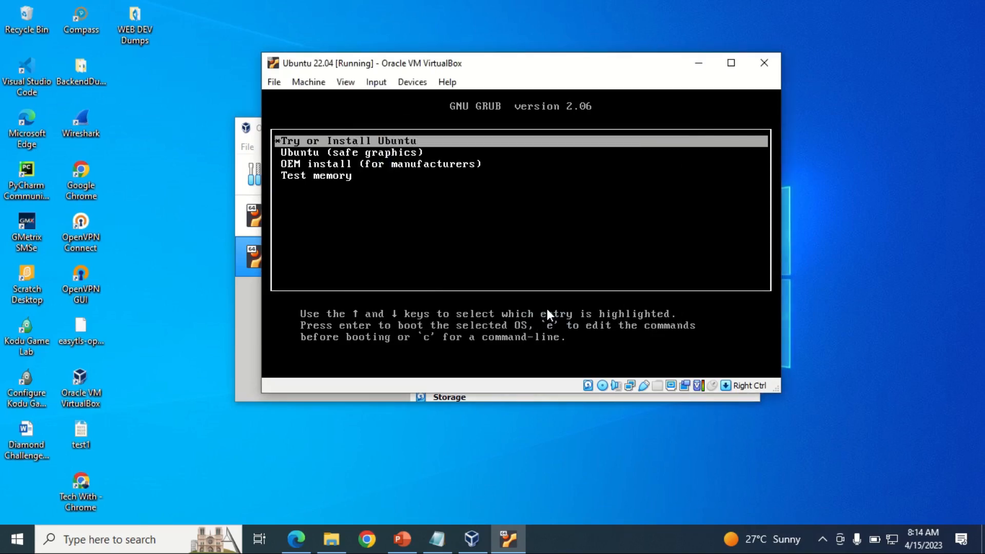
Step: Boot the Try or Install Ubuntu entry and close the mouse integration notice
key("Return")
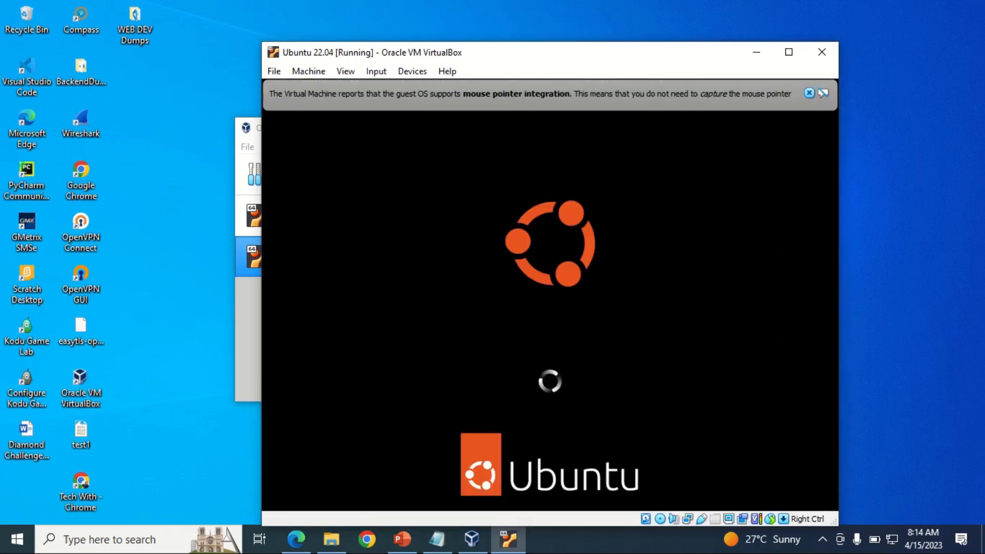
left_click(810, 92)
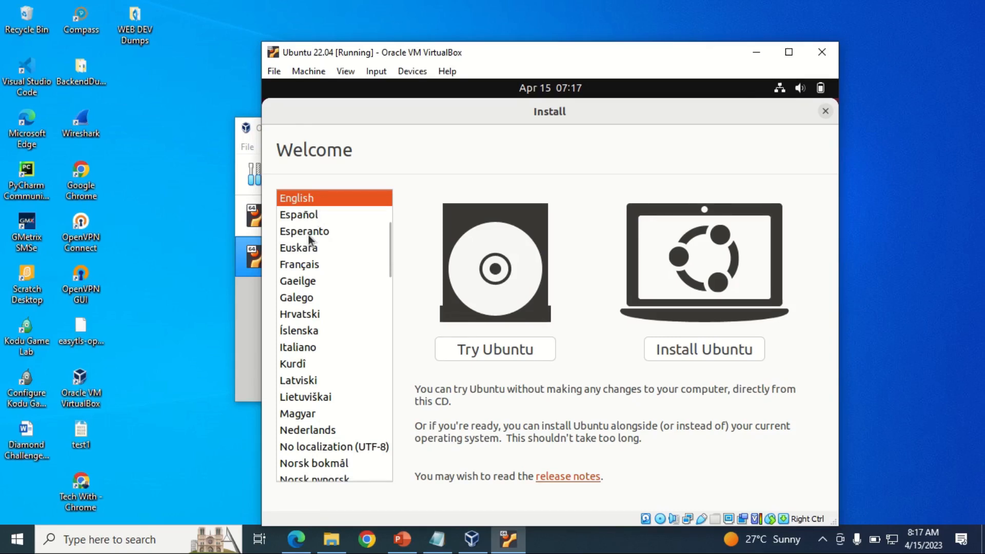
Step: Choose English as the installer language and start Install Ubuntu
left_click(370, 231)
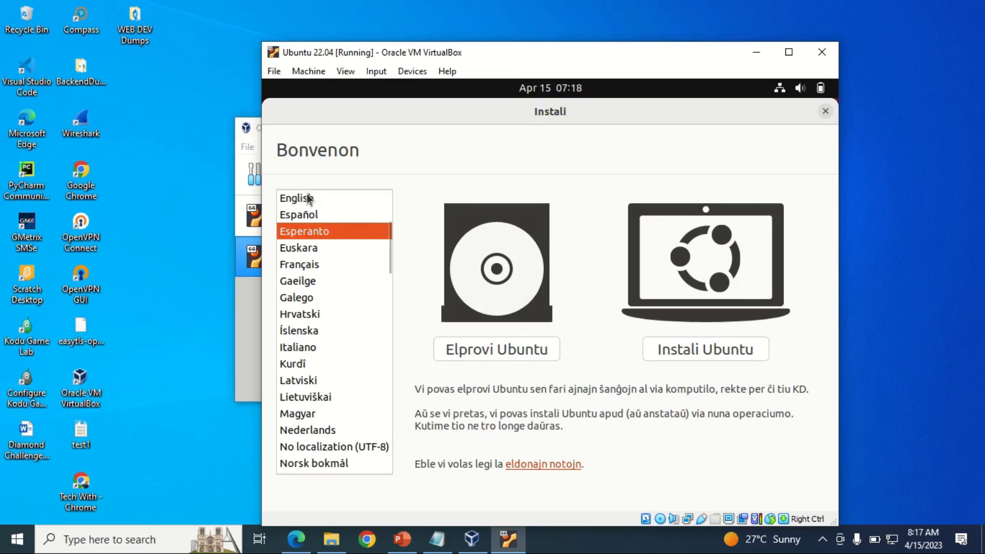
left_click(308, 198)
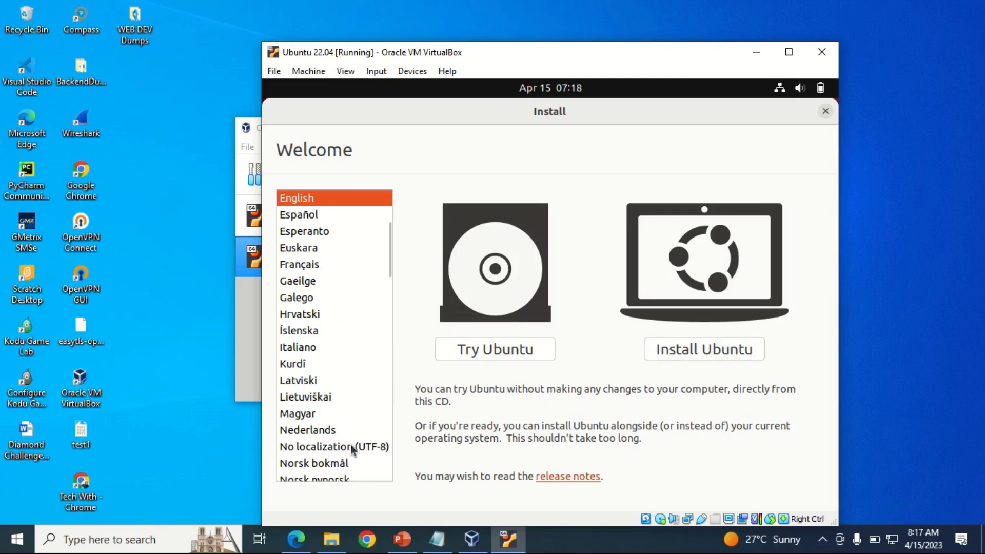
left_click(705, 351)
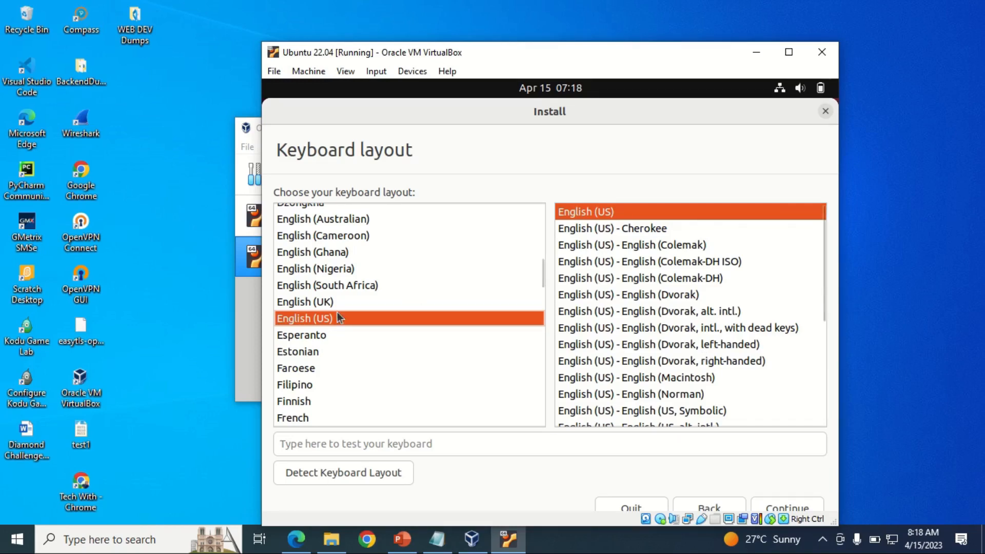
Step: Keep the English (US) keyboard layout and continue
left_click(325, 319)
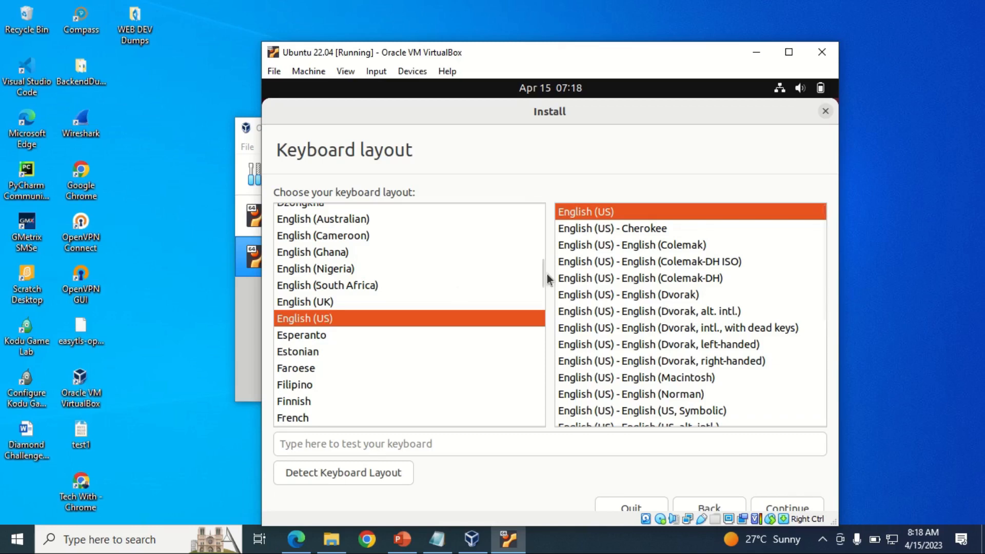
left_click(790, 507)
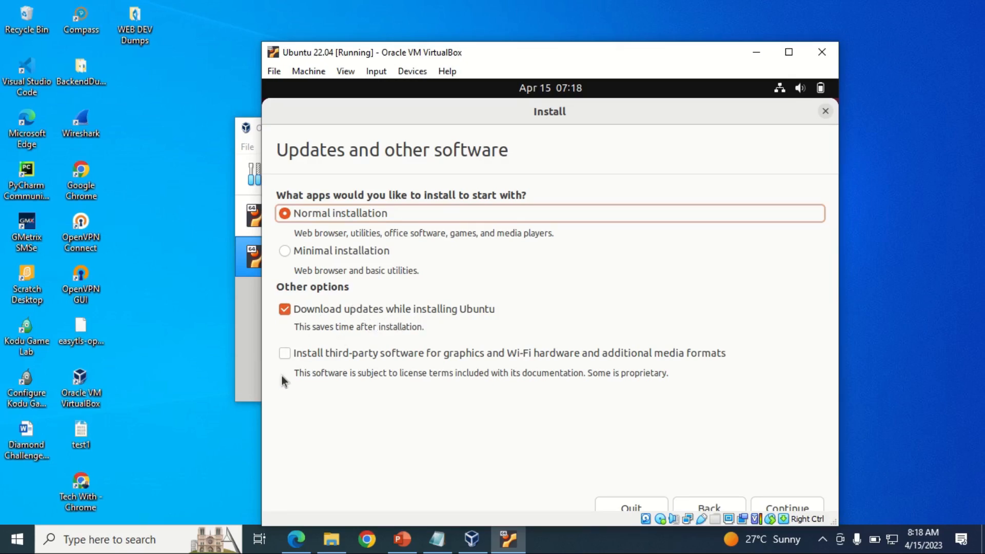
Step: Enable third-party software for graphics, Wi-Fi and media formats, then continue
left_click(282, 357)
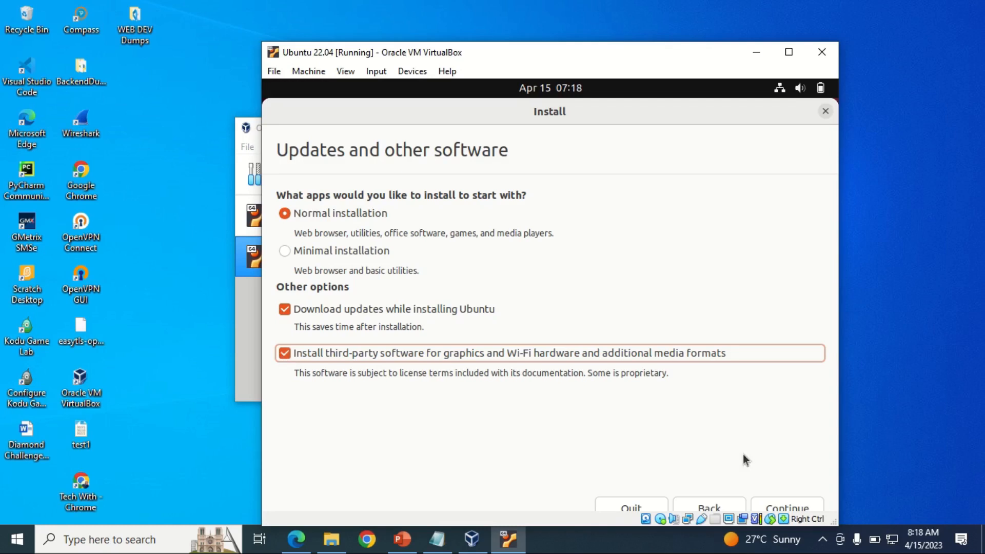
left_click(789, 508)
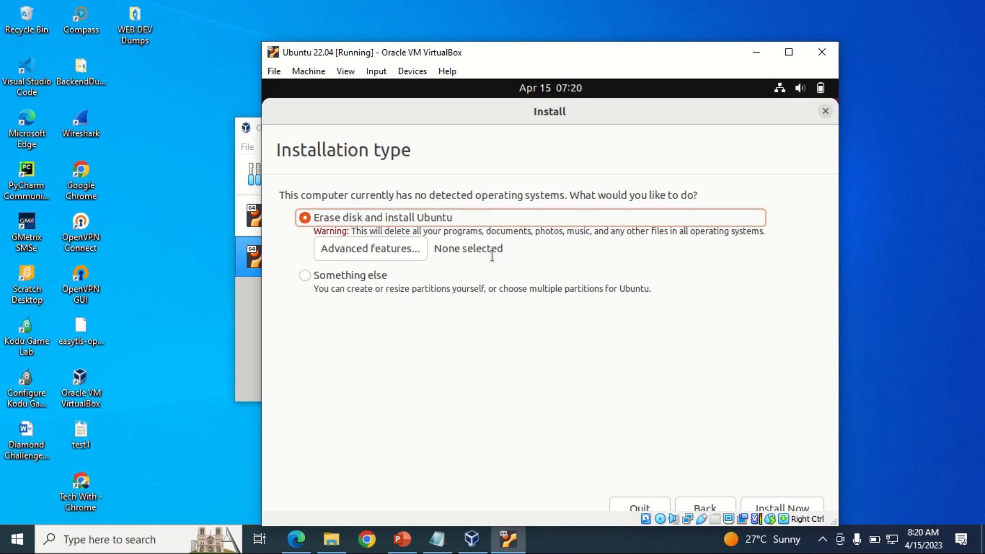
Step: Start installing Ubuntu on the erased disk and approve writing the partition changes
left_click(770, 503)
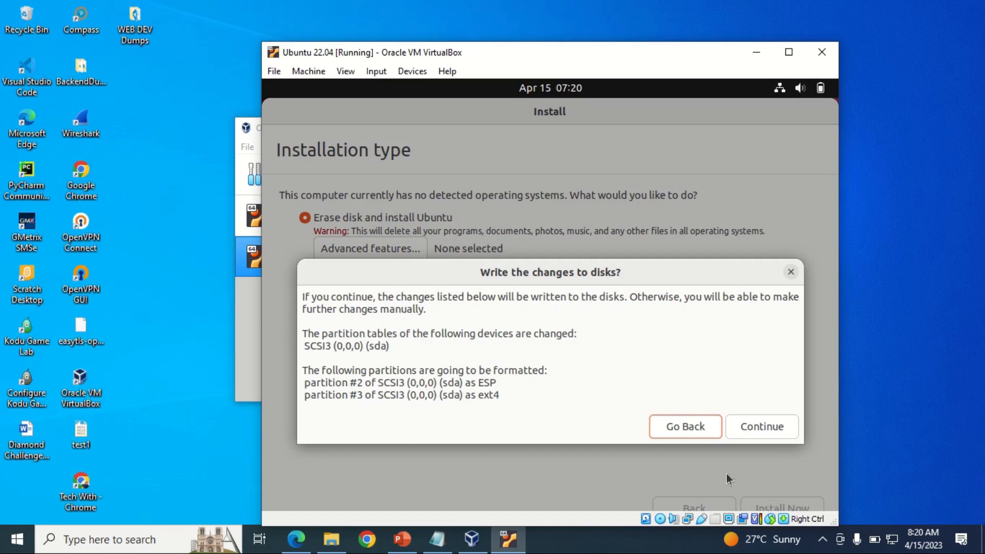
left_click(777, 428)
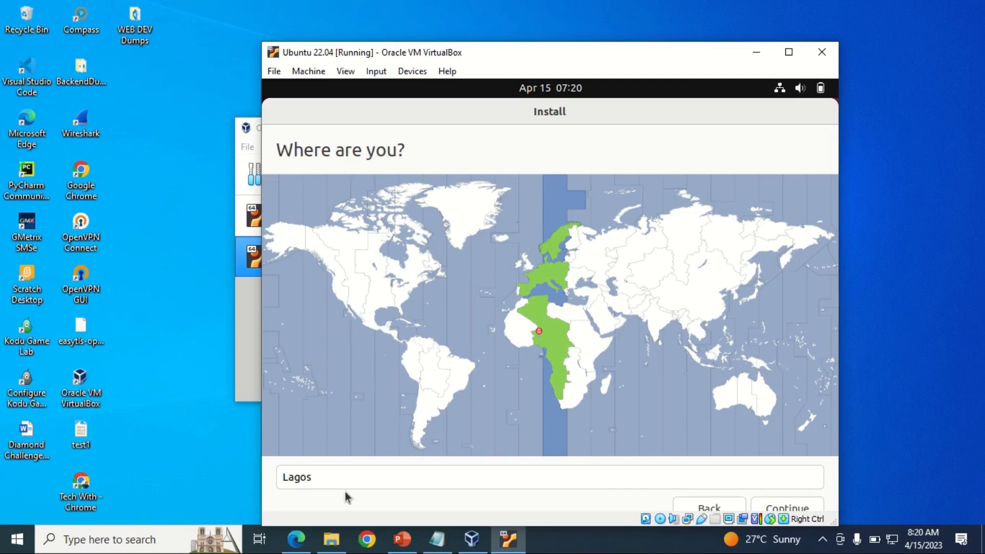
Step: Pick Lagos, Nigeria from the location suggestions and continue to the account page
left_click(454, 475)
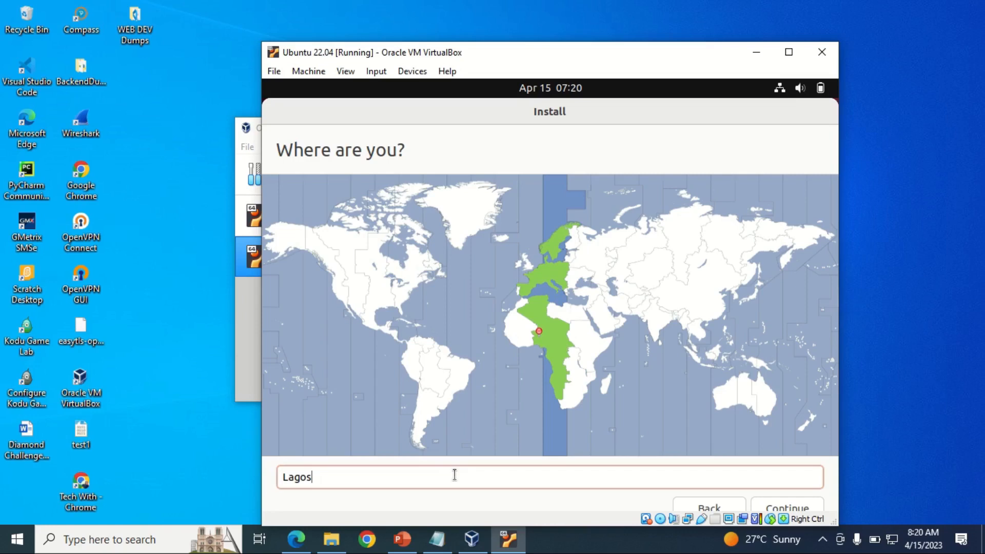
key("BackSpace")
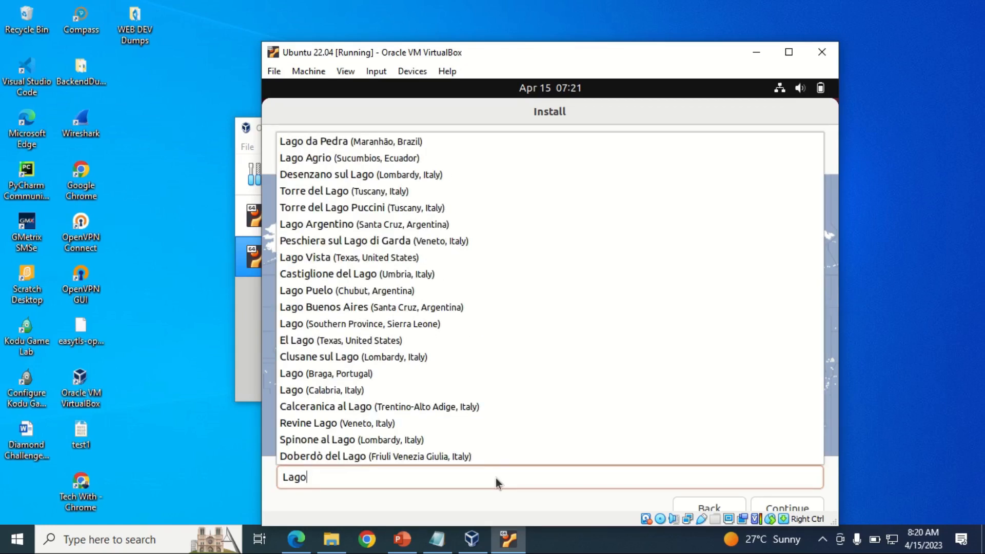
type("s")
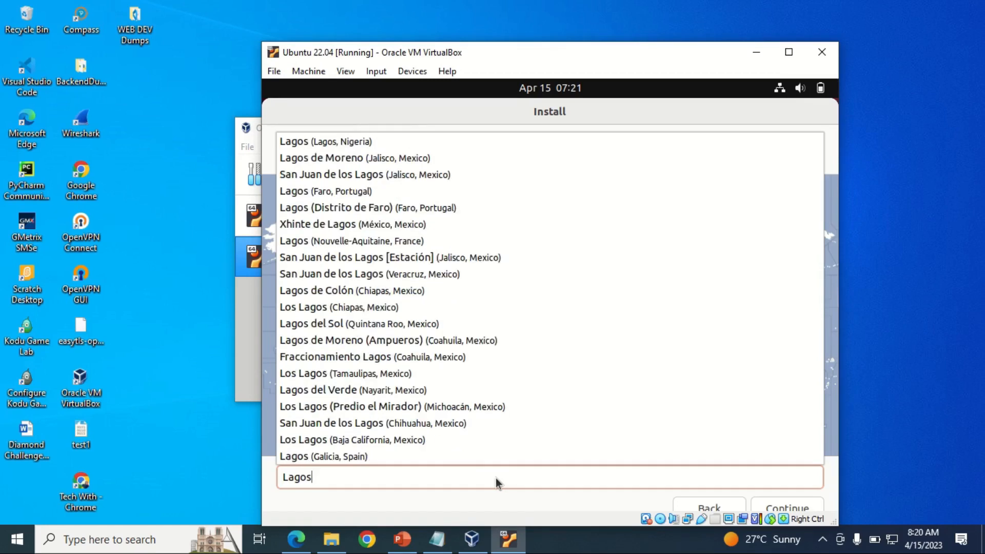
left_click(522, 499)
left_click(778, 505)
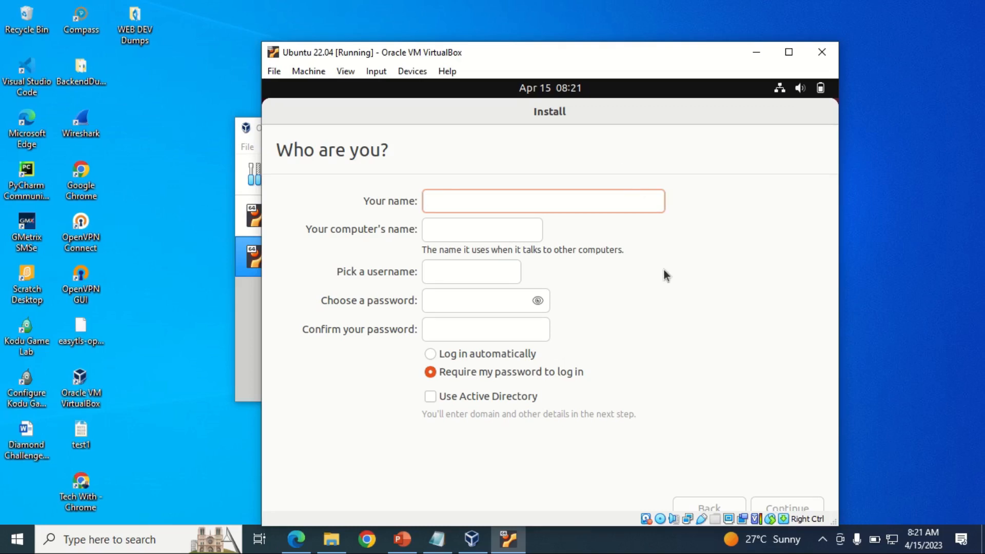
Step: Enter the user's name and edit the computer name's -VirtualBox suffix
type("my")
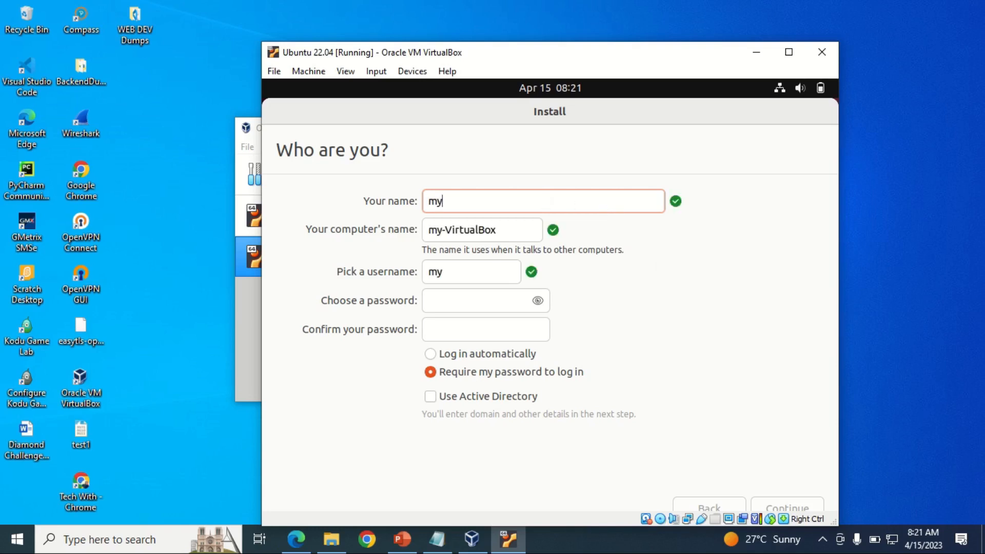
type("uuntu")
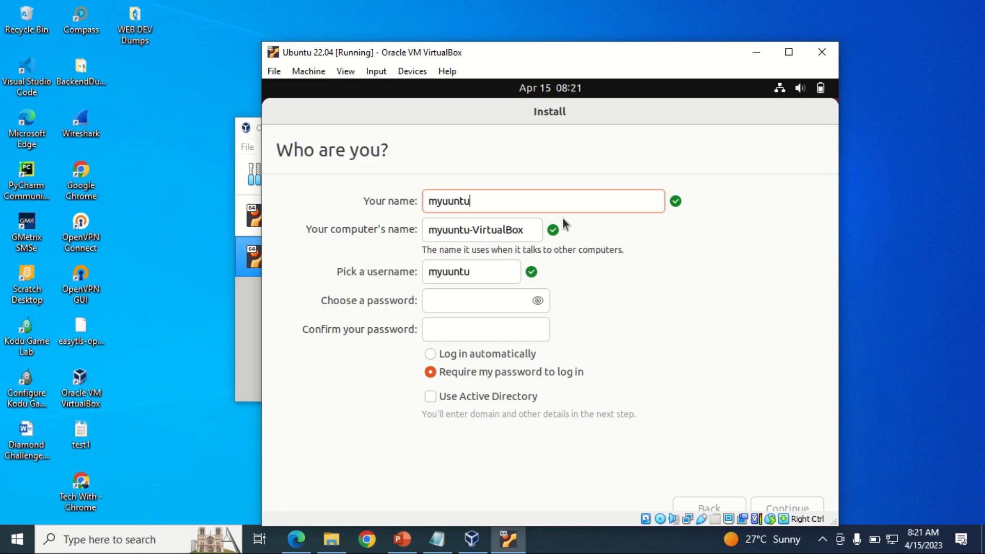
key("BackSpace")
key("BackSpace")
key("BackSpace")
key("BackSpace")
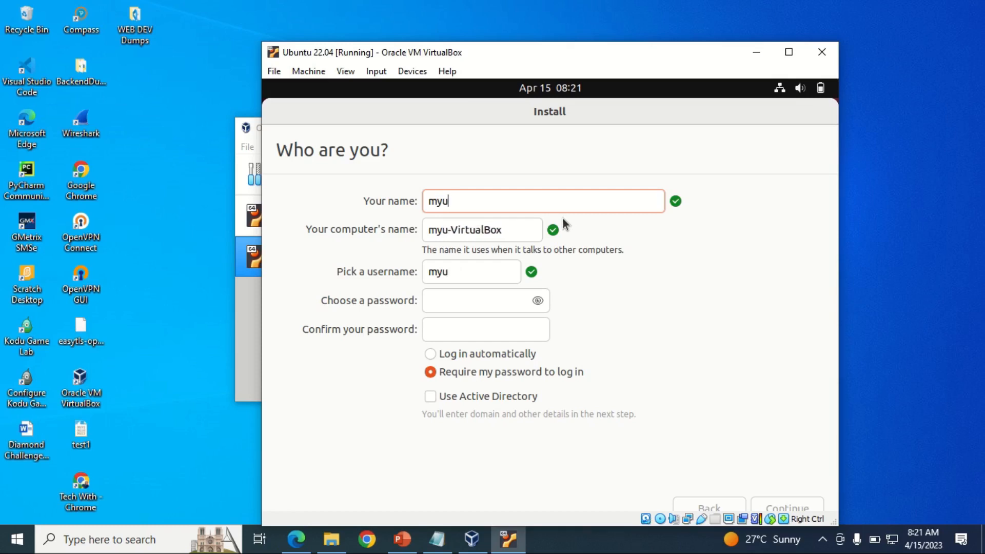
type("buntu")
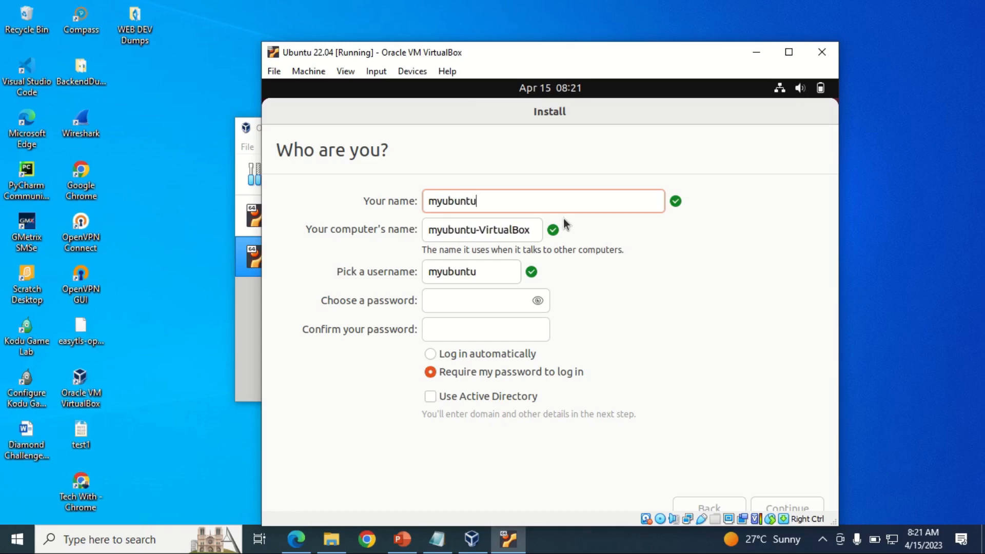
left_click(540, 235)
key("BackSpace")
key("BackSpace")
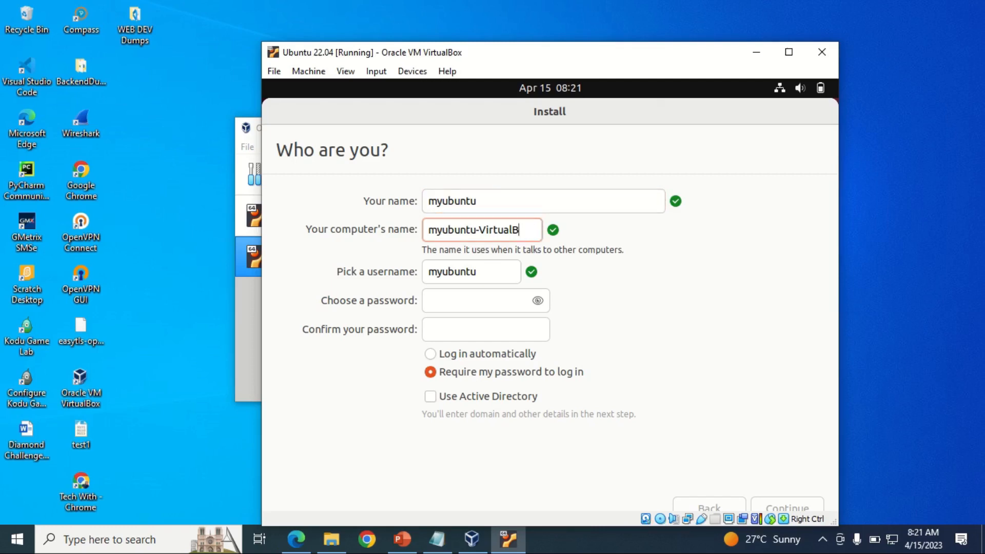
key("BackSpace")
key("BackSpace")
key("BackSpace")
key("BackSpace")
key("BackSpace")
key("BackSpace")
key("BackSpace")
key("BackSpace")
key("BackSpace")
type("-VirtualBox")
key("BackSpace")
key("BackSpace")
key("BackSpace")
key("BackSpace")
key("BackSpace")
key("BackSpace")
key("BackSpace")
key("BackSpace")
key("BackSpace")
key("BackSpace")
key("BackSpace")
Step: Enter and confirm the account password, then continue with the installation
left_click(441, 300)
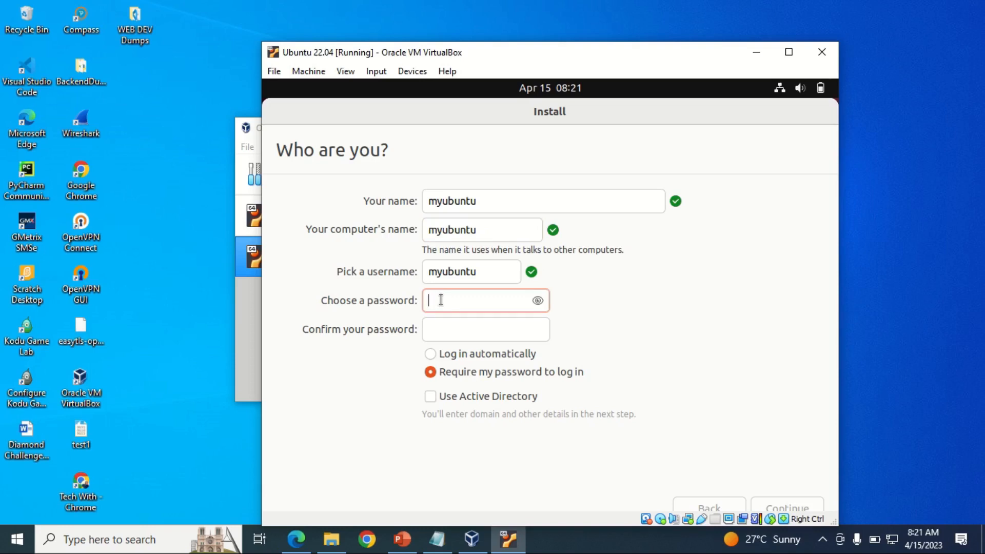
type("12345678")
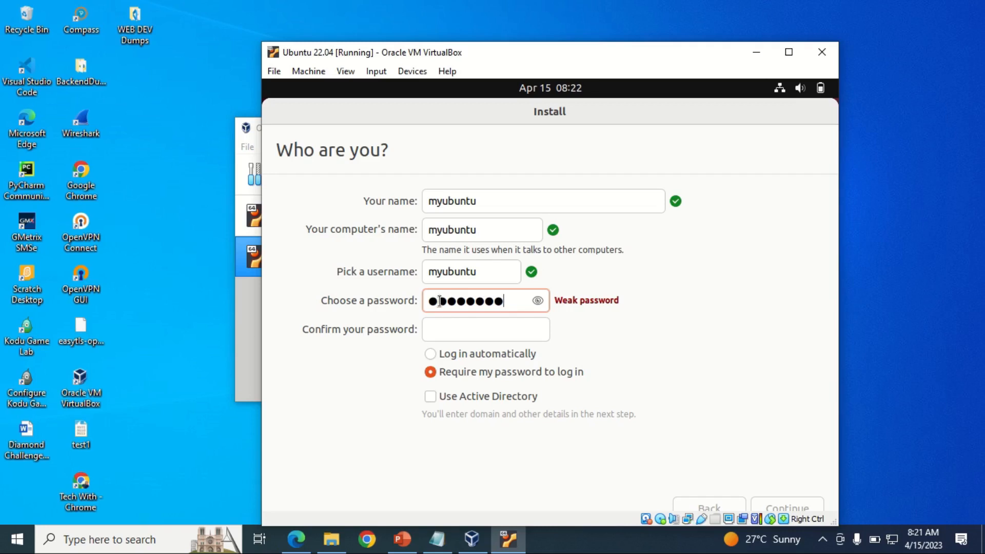
left_click(442, 329)
type("12")
key("BackSpace")
type("2345678")
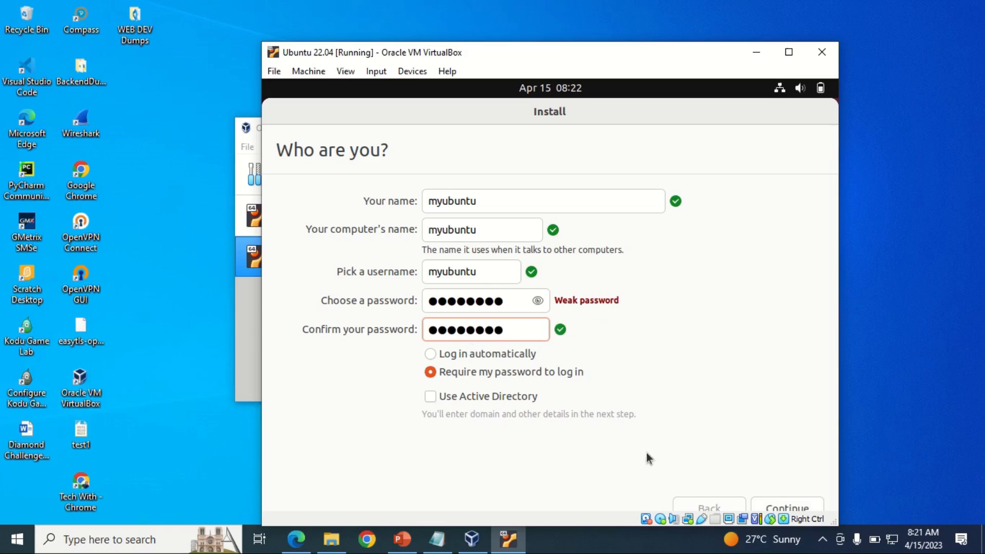
left_click(792, 503)
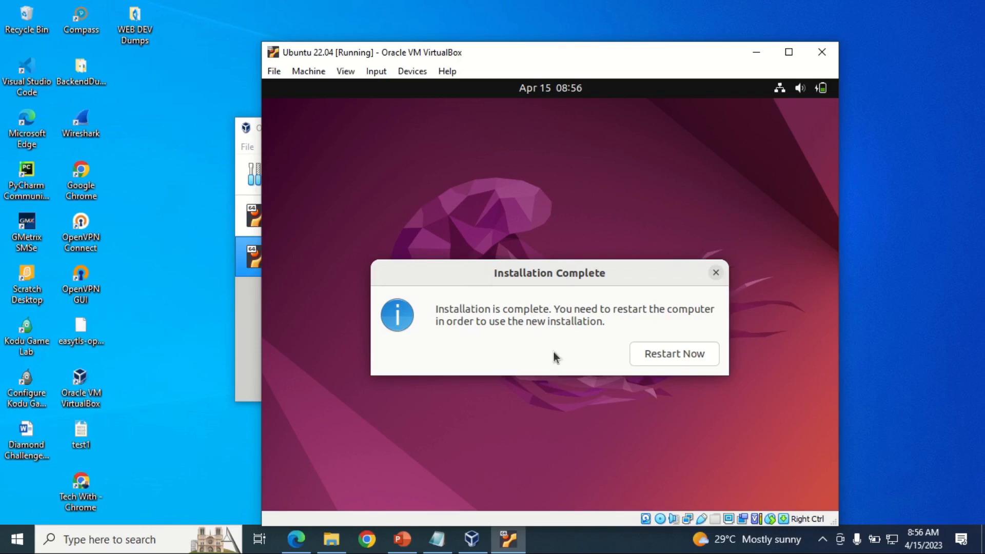
Step: Restart the VM from the Installation Complete dialog
left_click(669, 352)
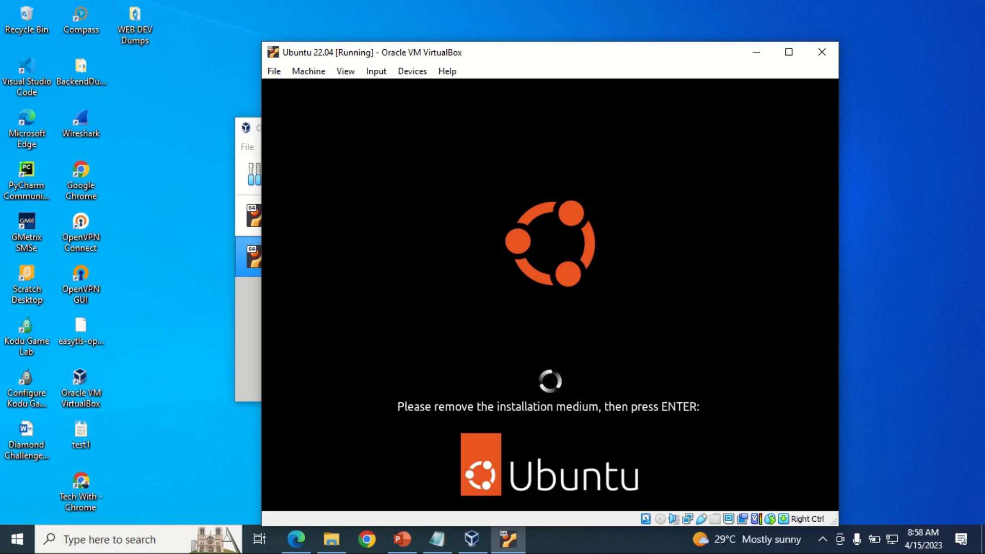
Step: Confirm the installation medium is removed and dismiss the mouse integration notice
key("Return")
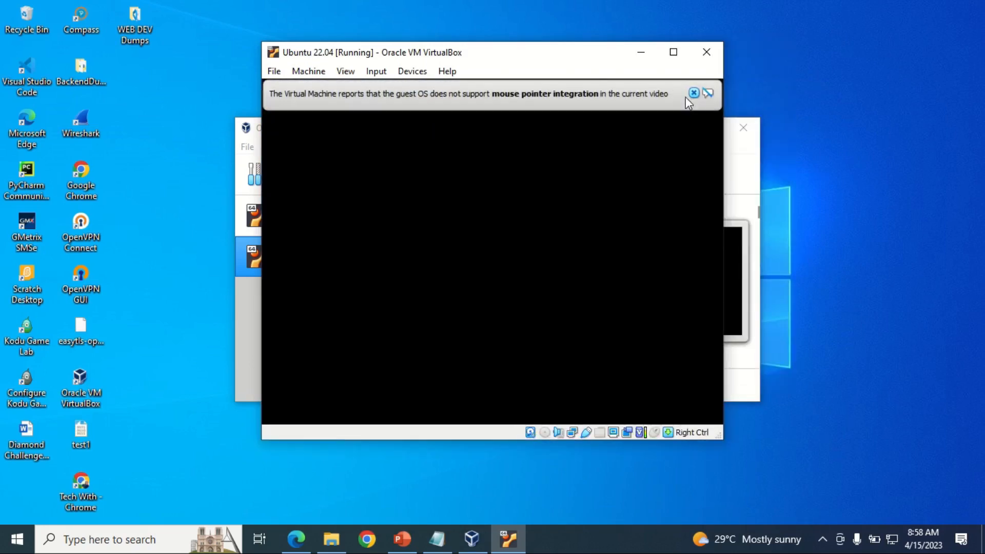
left_click(694, 93)
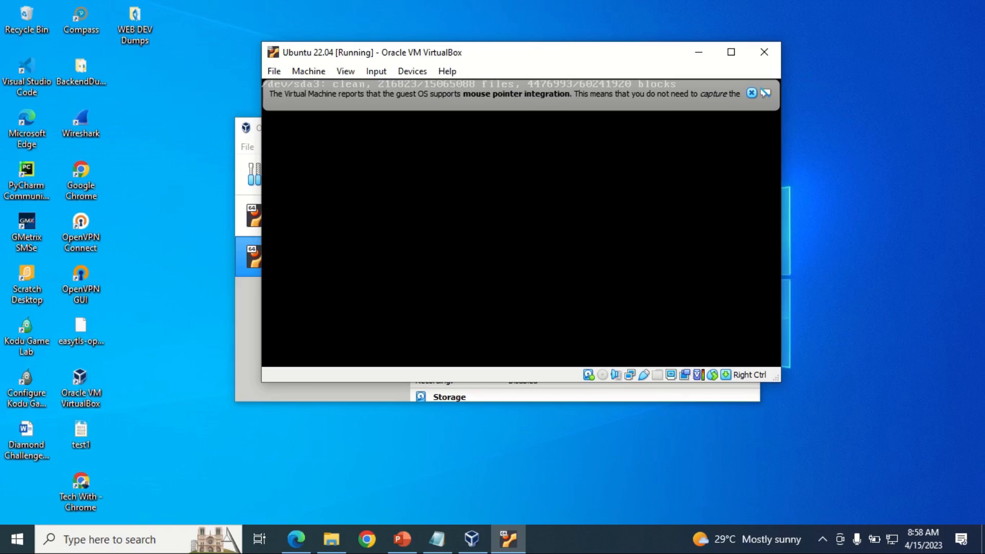
Step: Close the notice bar and log in to the user account with its password
left_click(751, 93)
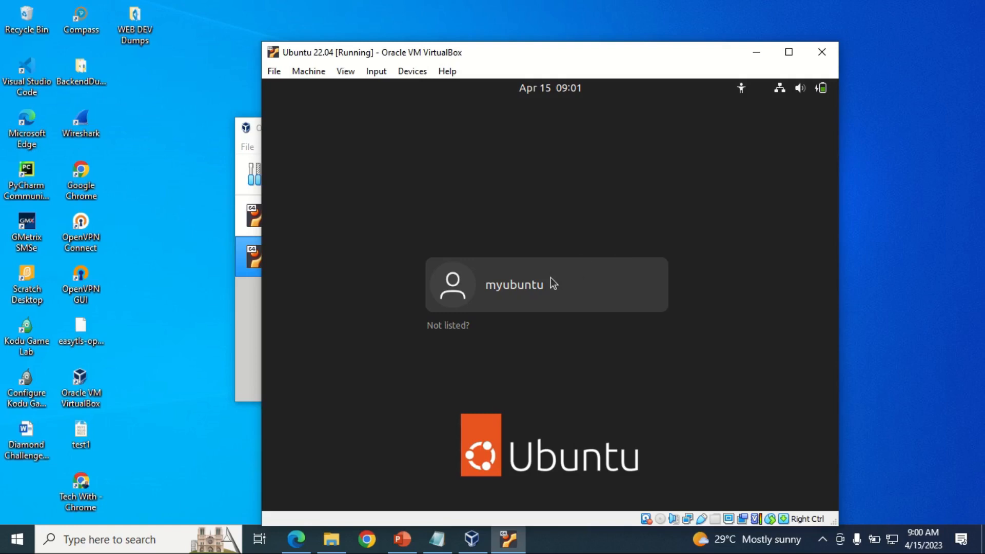
left_click(522, 287)
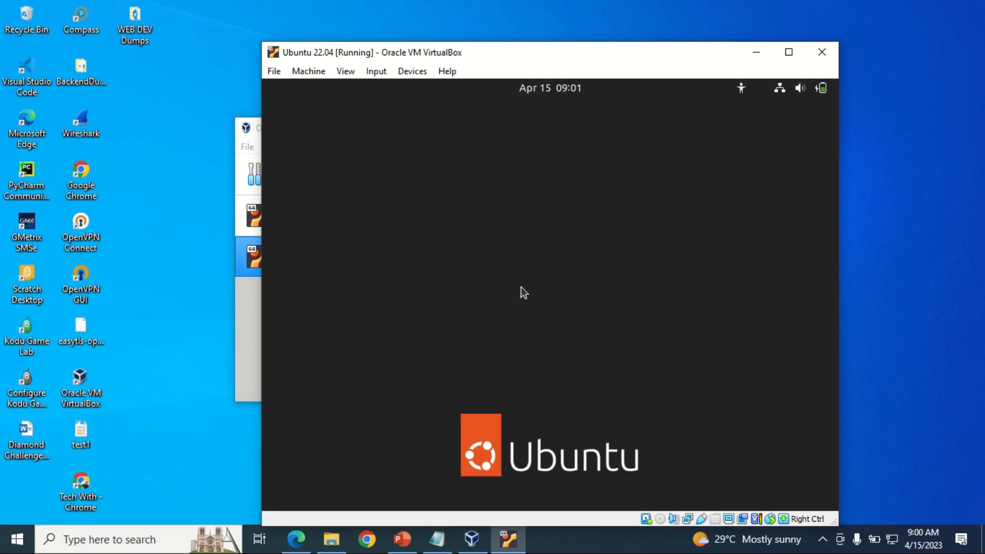
type("••")
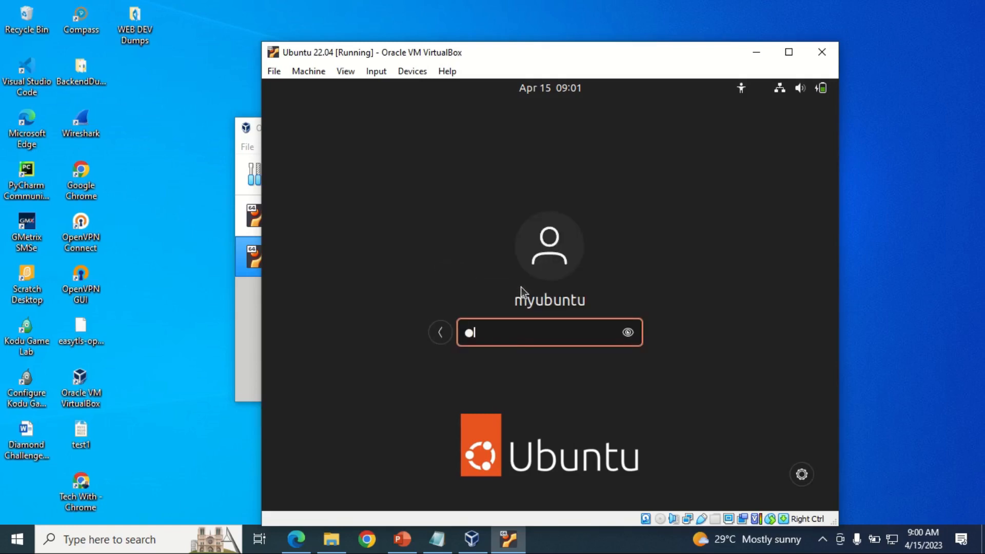
type("••••••")
key("Return")
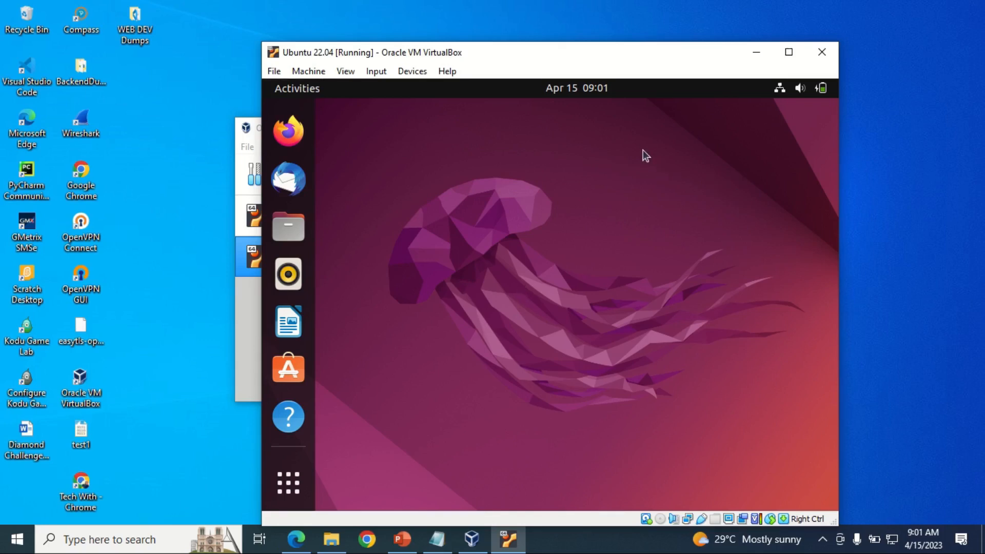
Step: Maximize the VM window and skip through the Welcome to Ubuntu wizard to Done
left_click(789, 52)
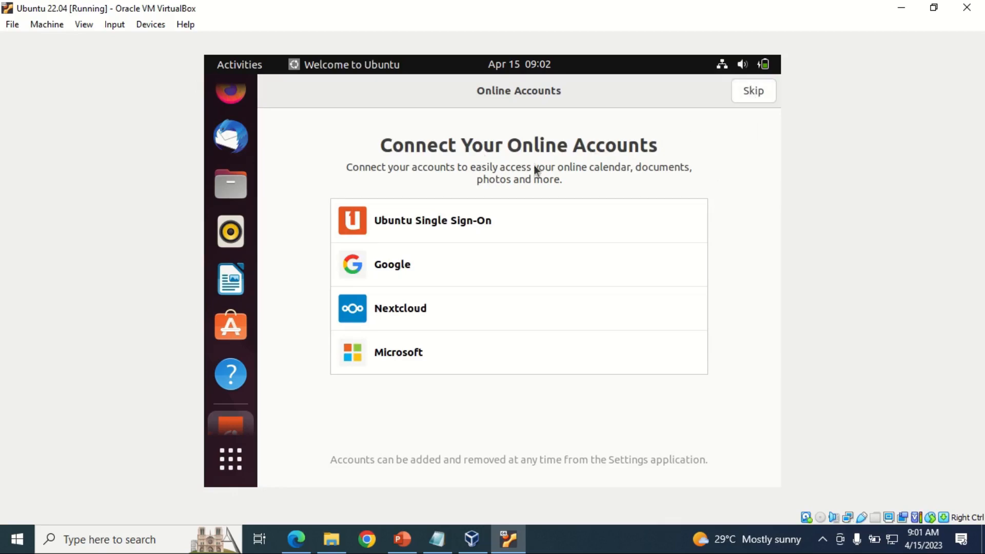
left_click(750, 92)
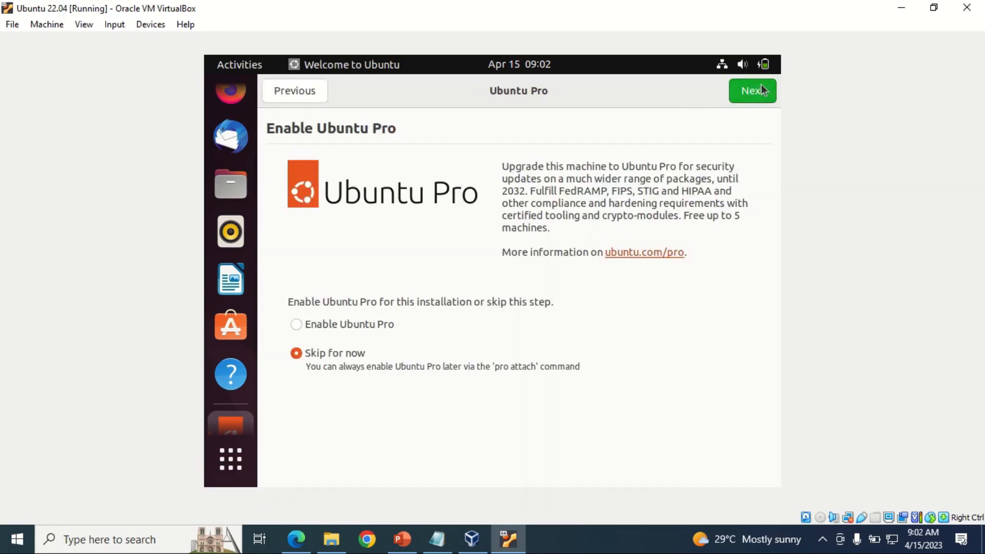
left_click(764, 92)
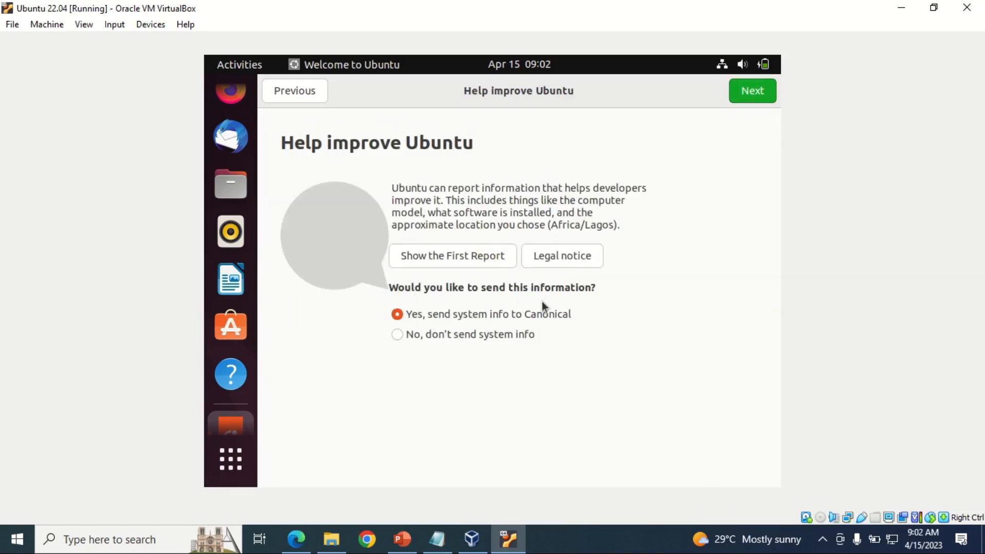
left_click(755, 91)
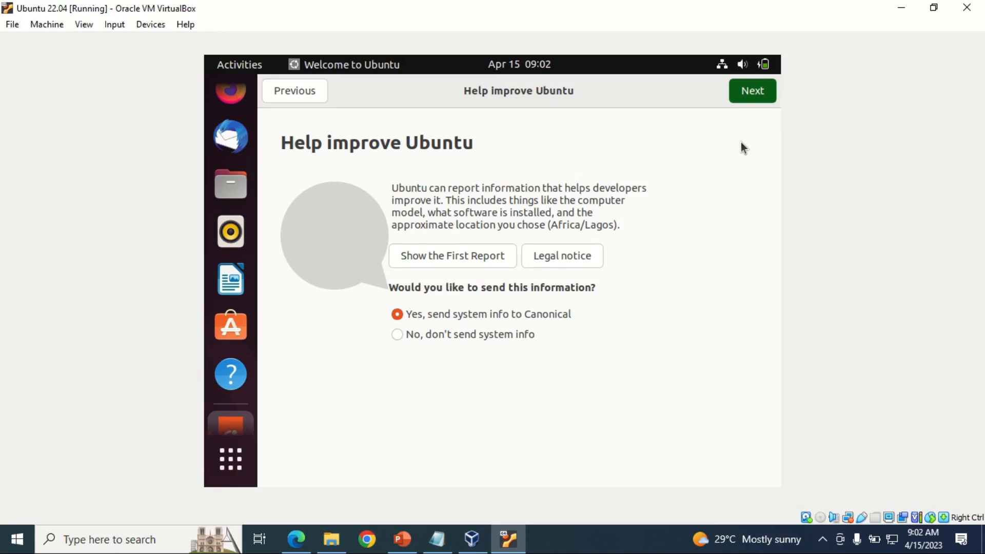
left_click(753, 92)
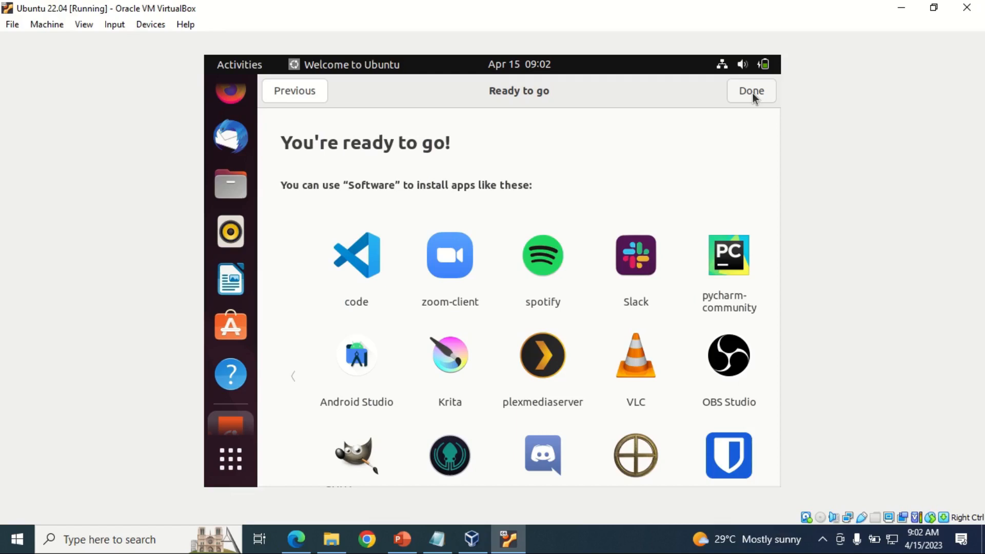
left_click(757, 92)
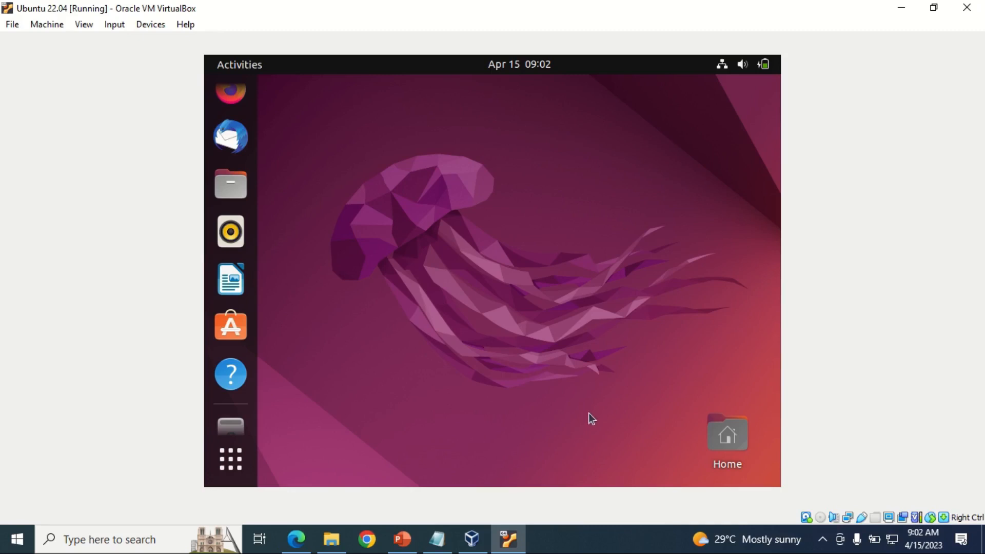
Step: Search the applications for 'terminal' and launch Terminal
left_click(229, 463)
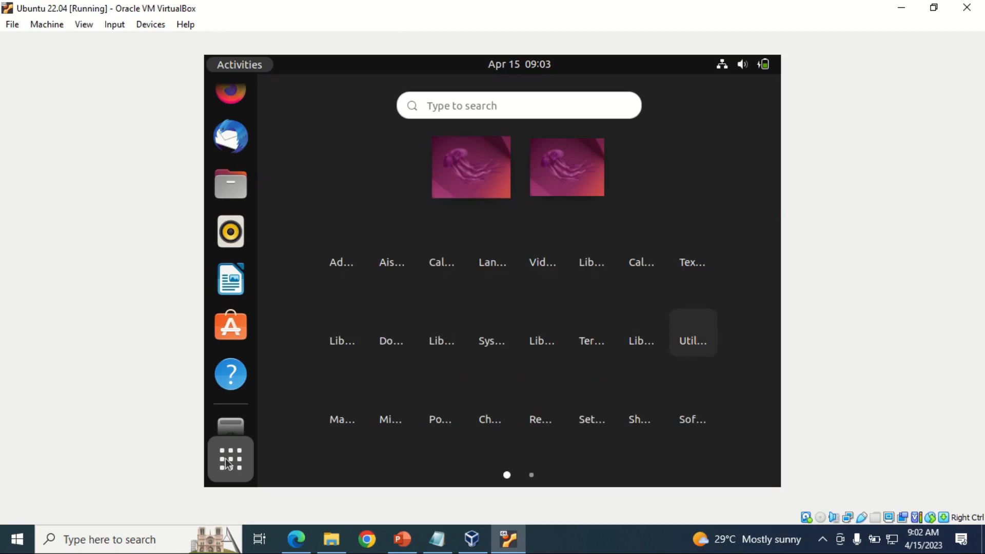
left_click(473, 103)
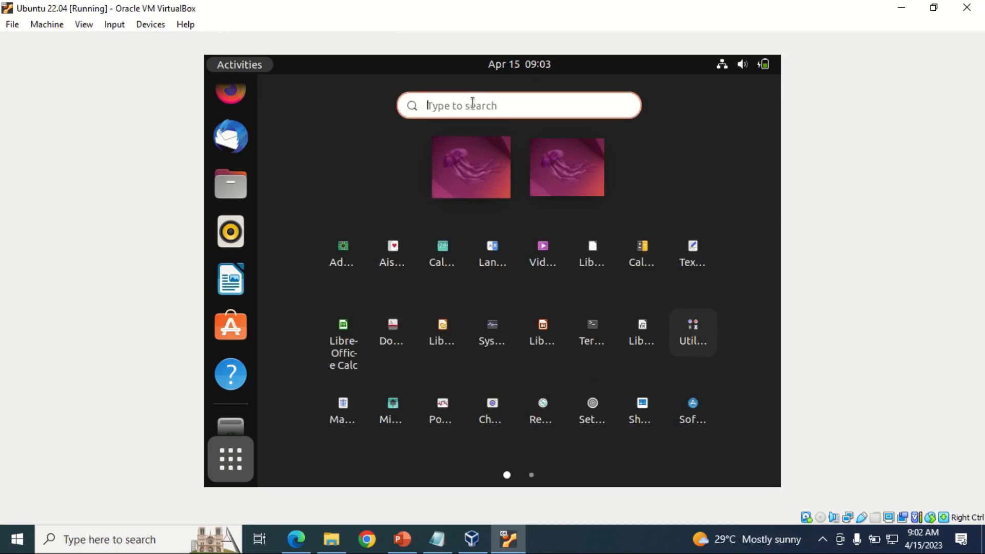
type("termin")
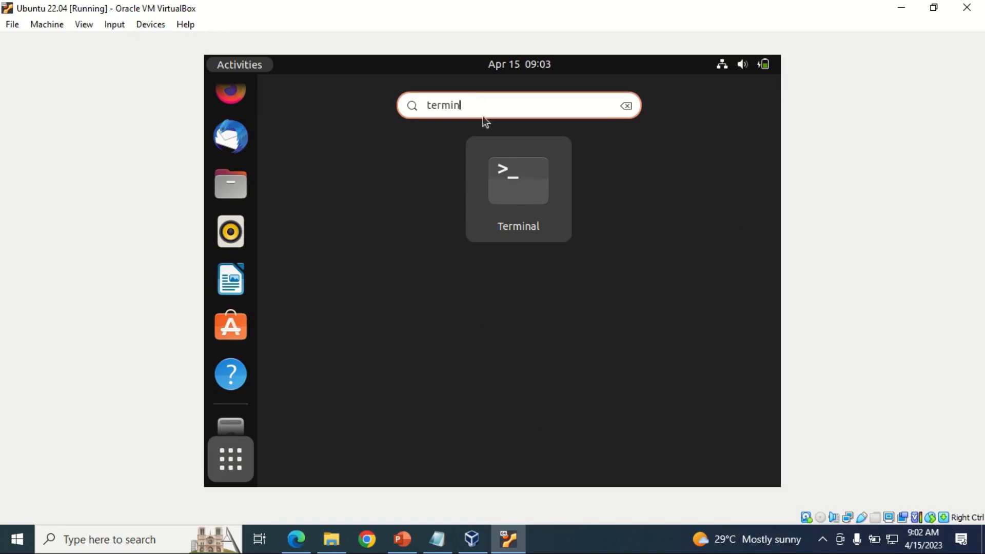
left_click(526, 189)
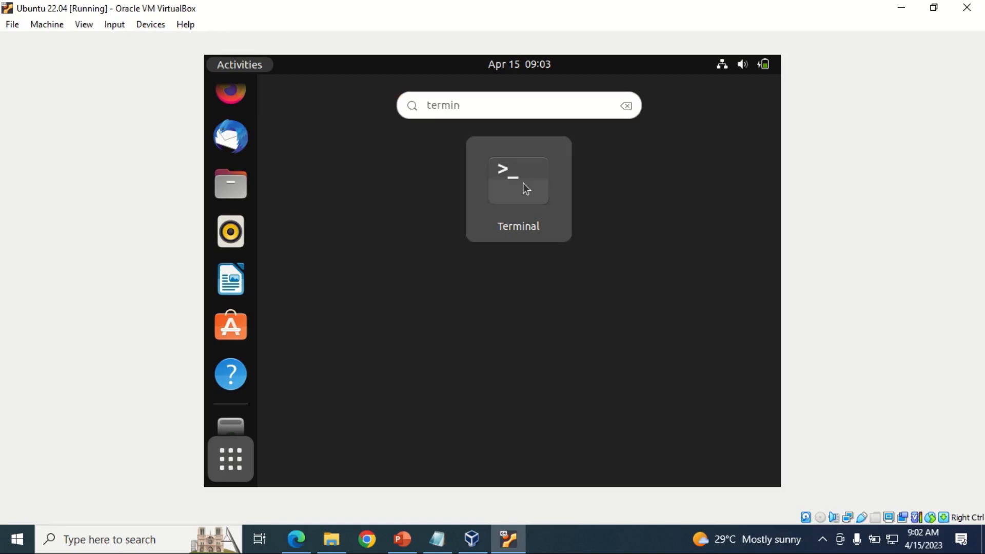
type("al")
key("Return")
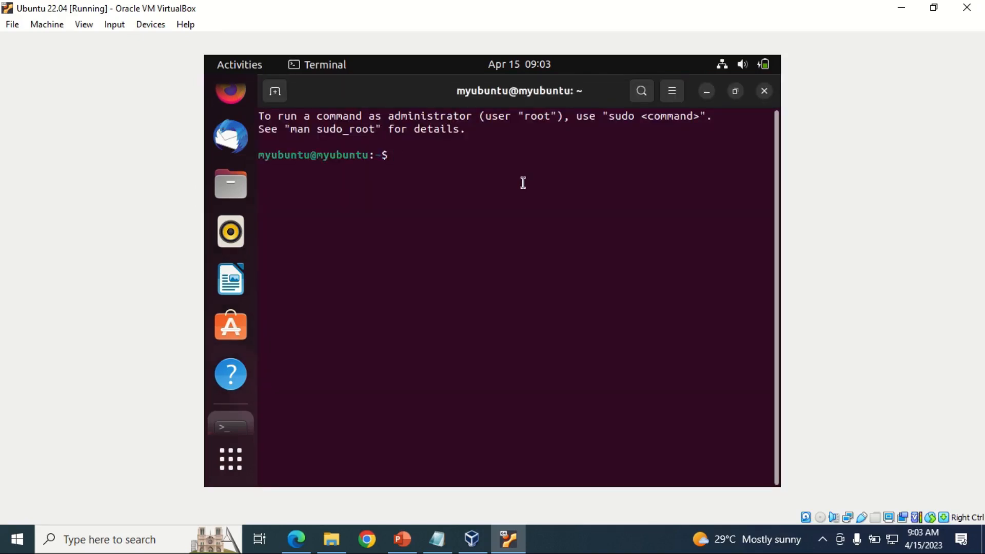
Step: Run 'sudo apt update', choose Remind Me Later on Software Updater, and enter the sudo password
left_click(438, 539)
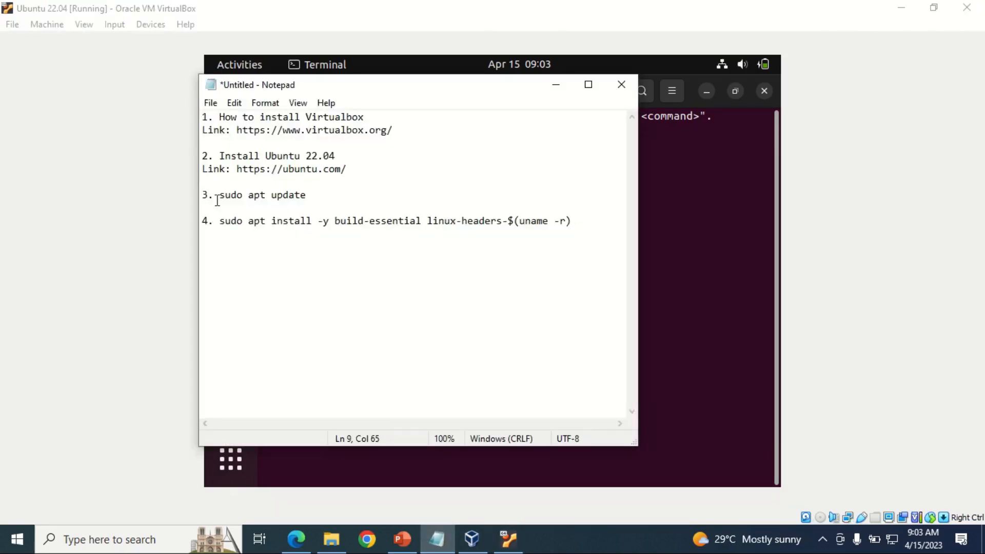
left_click_drag(218, 195, 309, 197)
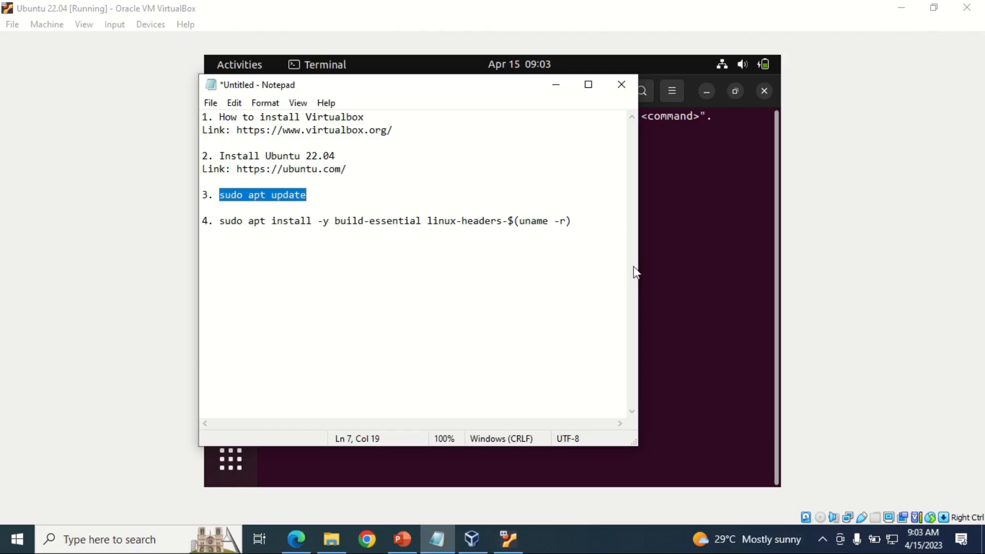
left_click(654, 269)
type("su")
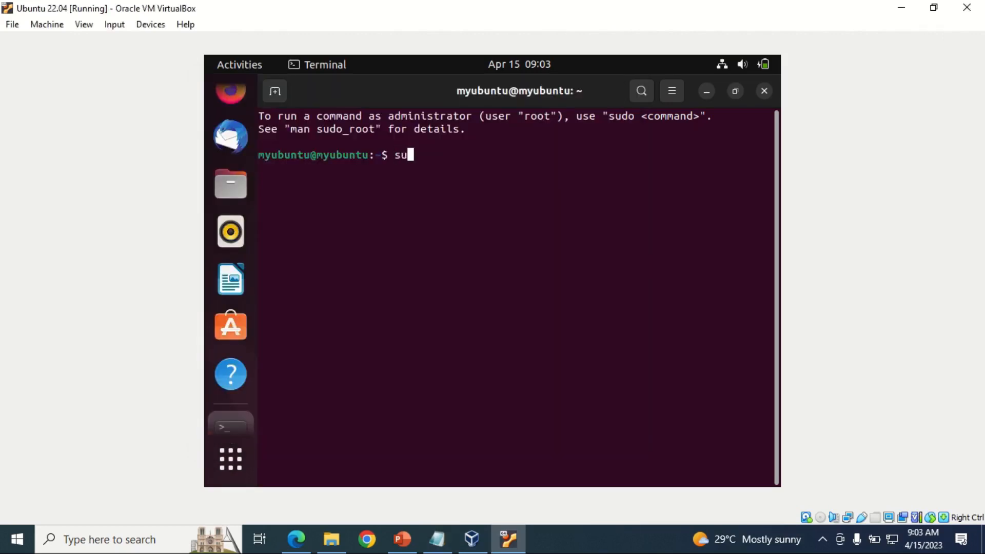
type("do apt update")
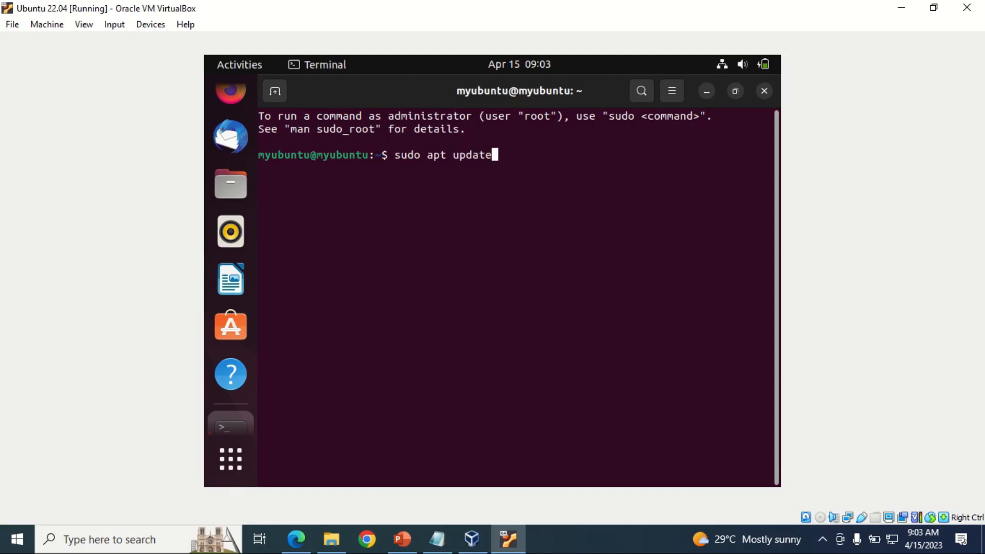
key("Return")
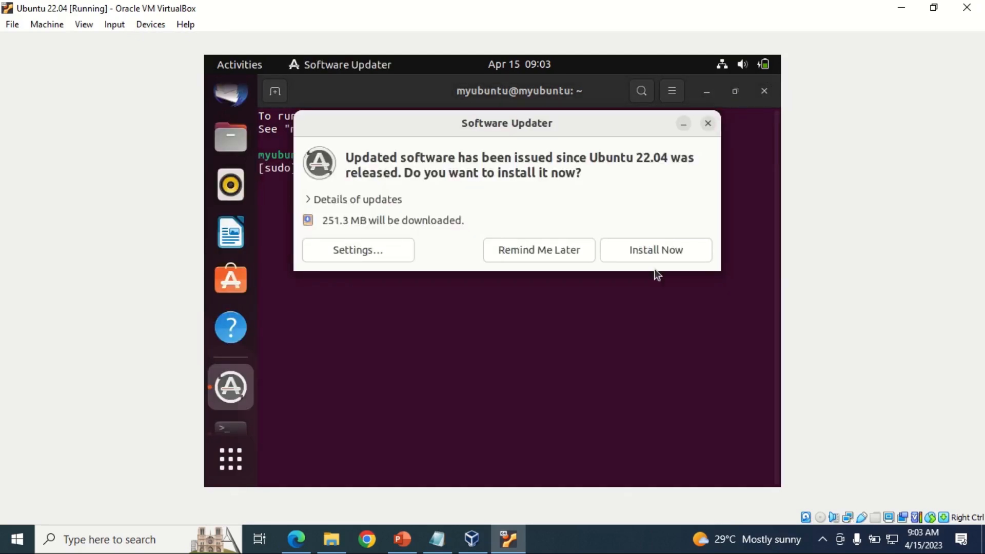
left_click(559, 250)
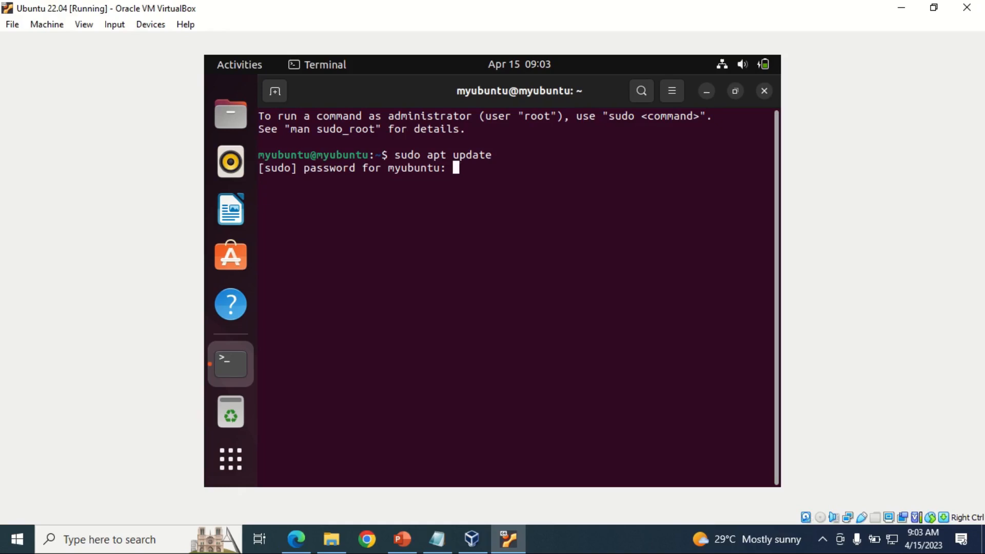
key("Return")
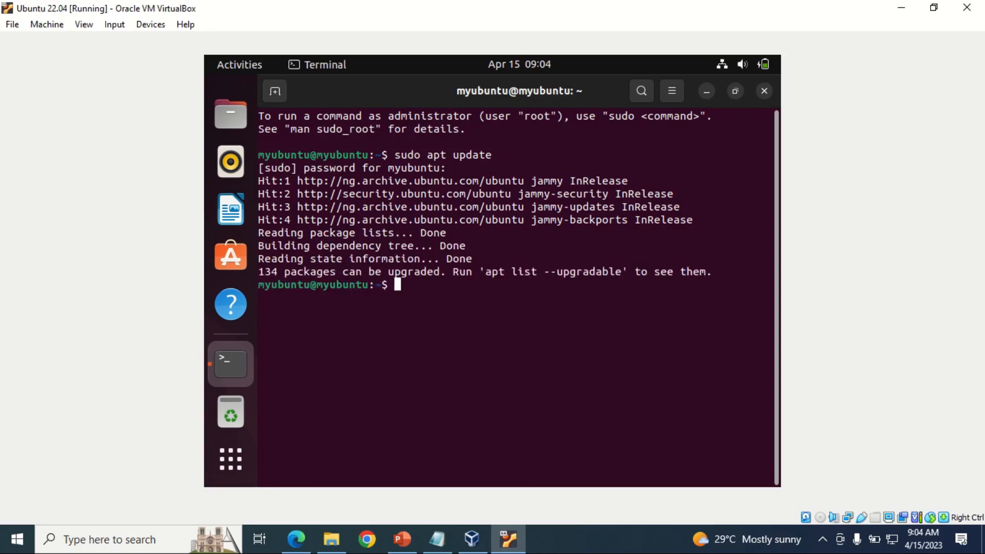
Step: Copy the build tools install command from the Notepad install notes
left_click(437, 539)
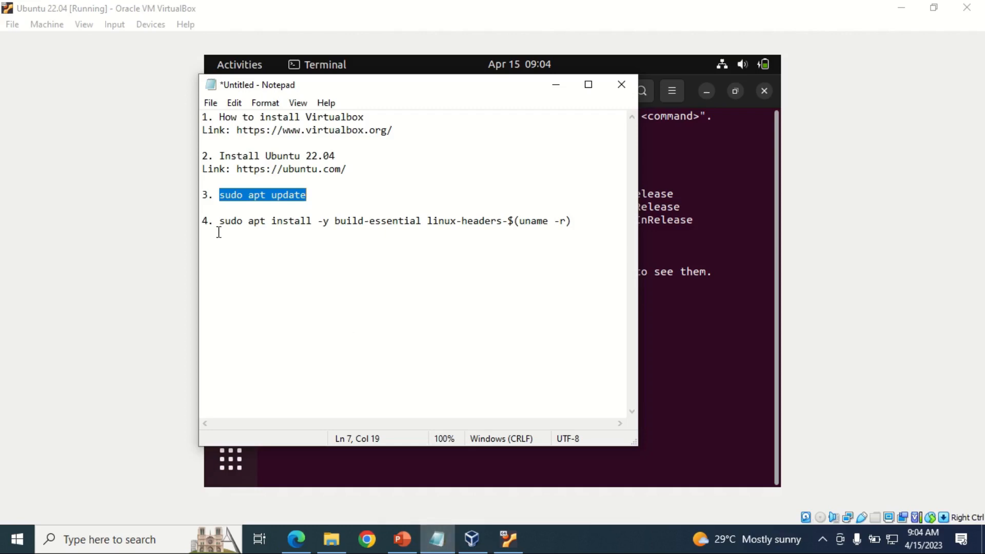
left_click_drag(219, 226, 374, 223)
left_click(367, 231)
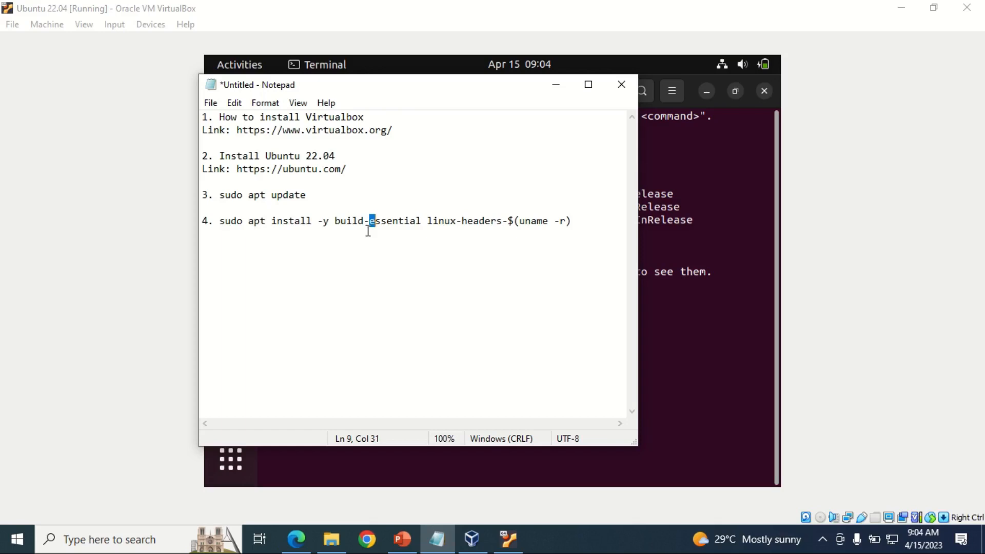
left_click_drag(221, 221, 576, 224)
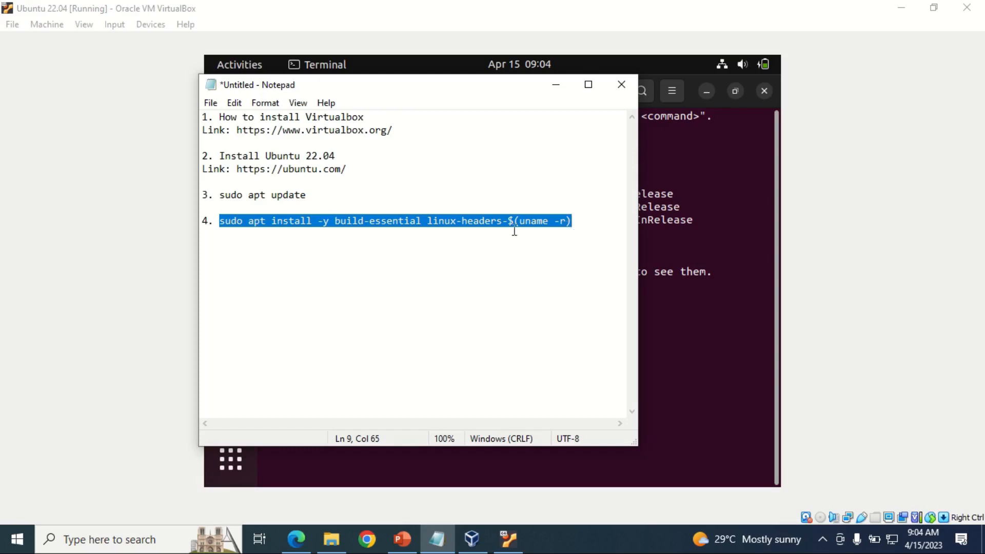
left_click(305, 254)
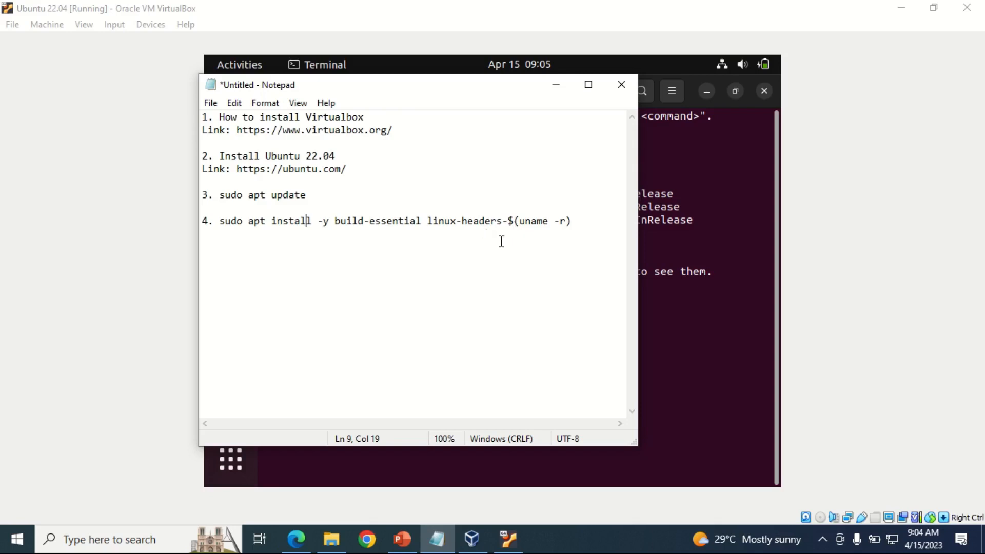
left_click_drag(218, 220, 569, 224)
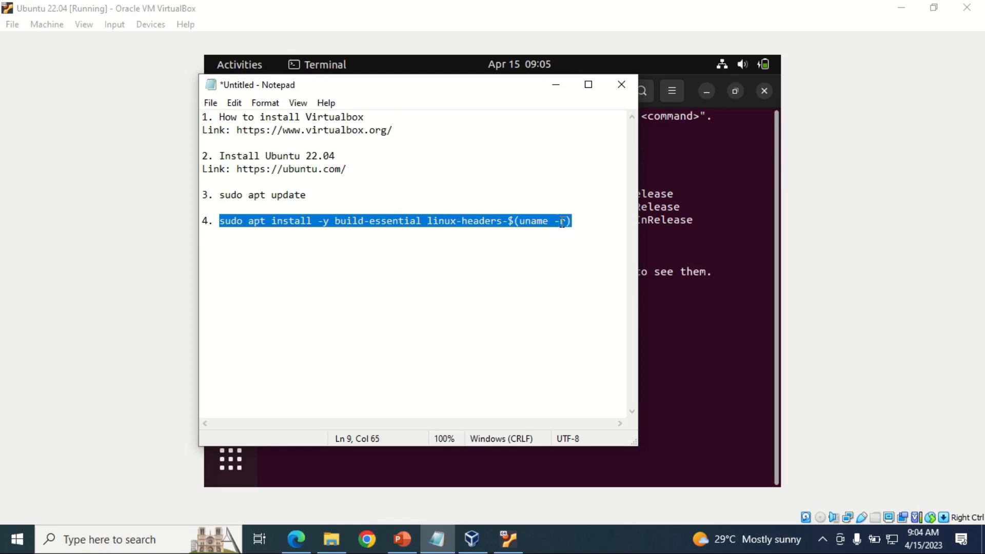
right_click(557, 220)
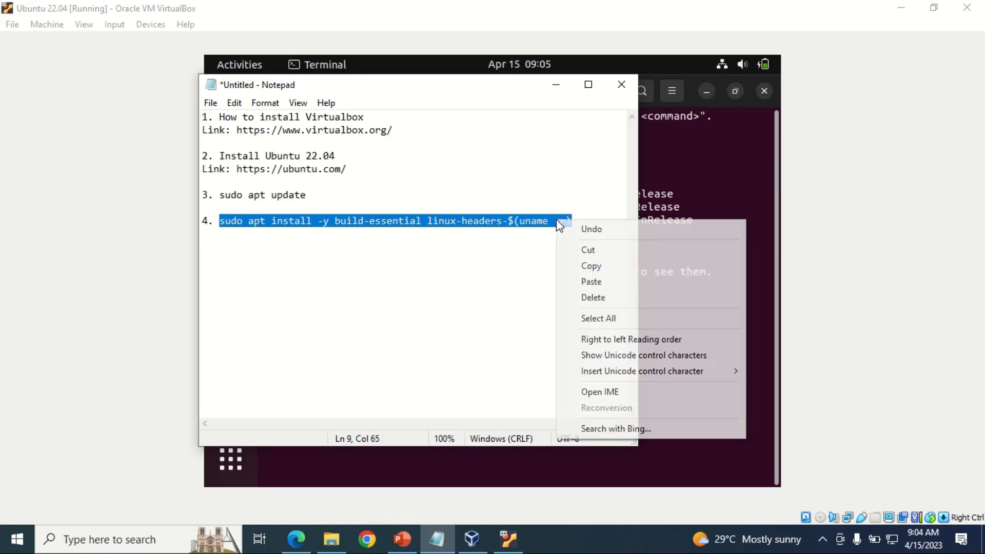
left_click(590, 267)
Step: Run 'sudo apt install -y build-essential linux-headers-$(uname -r)' in the Ubuntu terminal
left_click(651, 317)
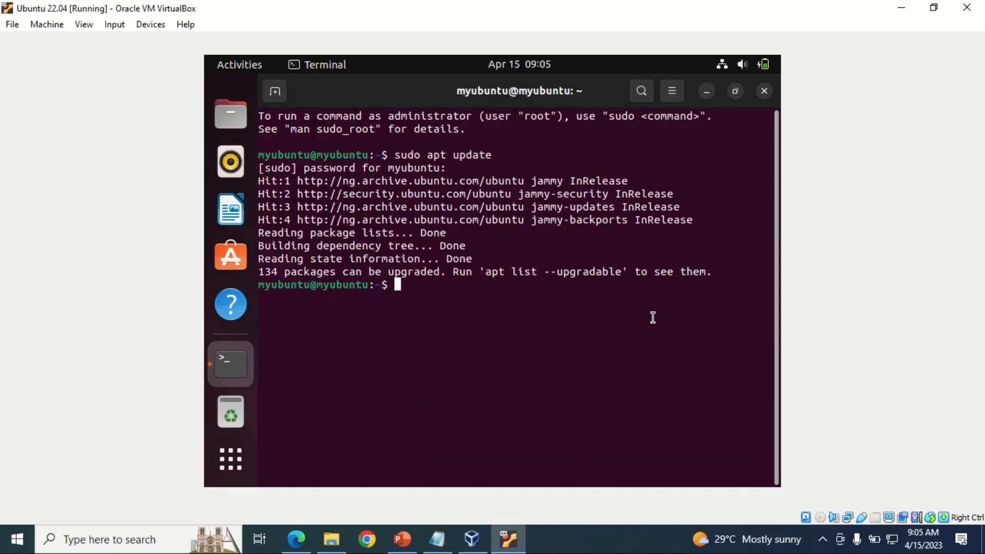
right_click(415, 290)
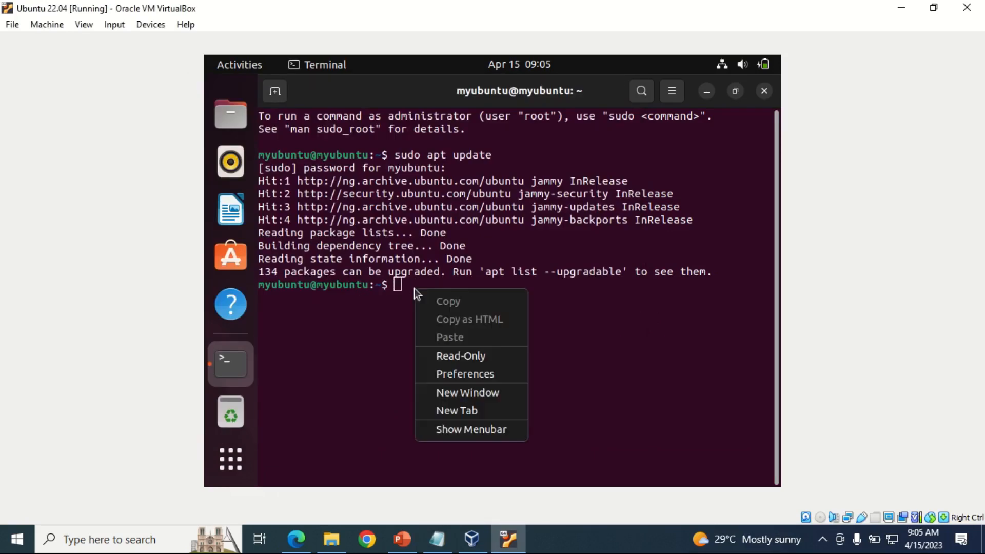
left_click(374, 310)
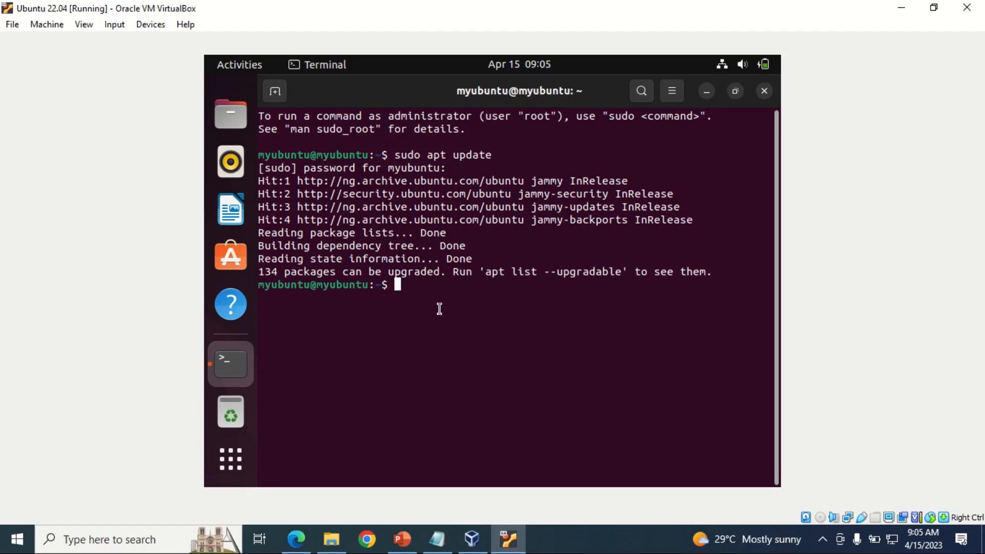
type("sudo apt install -y ")
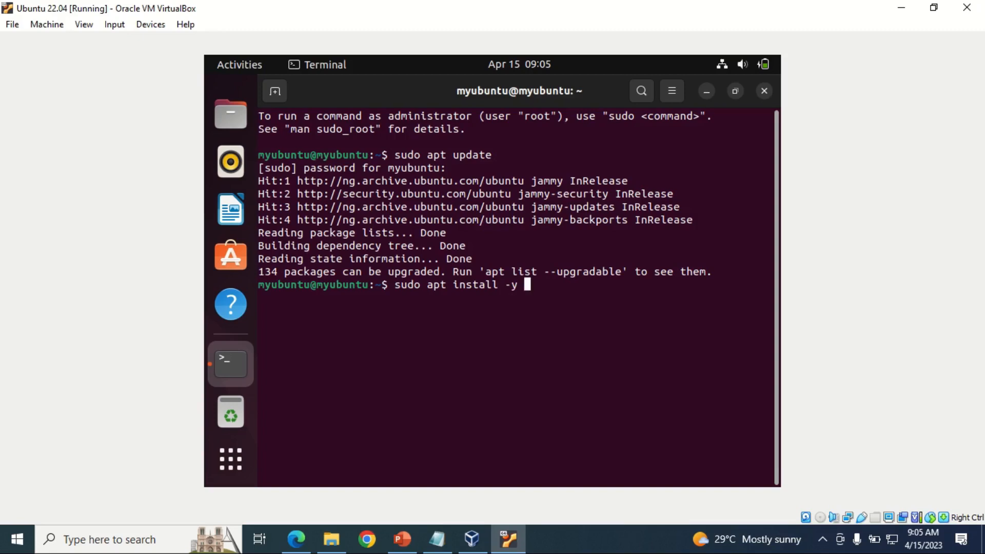
type("build-essential")
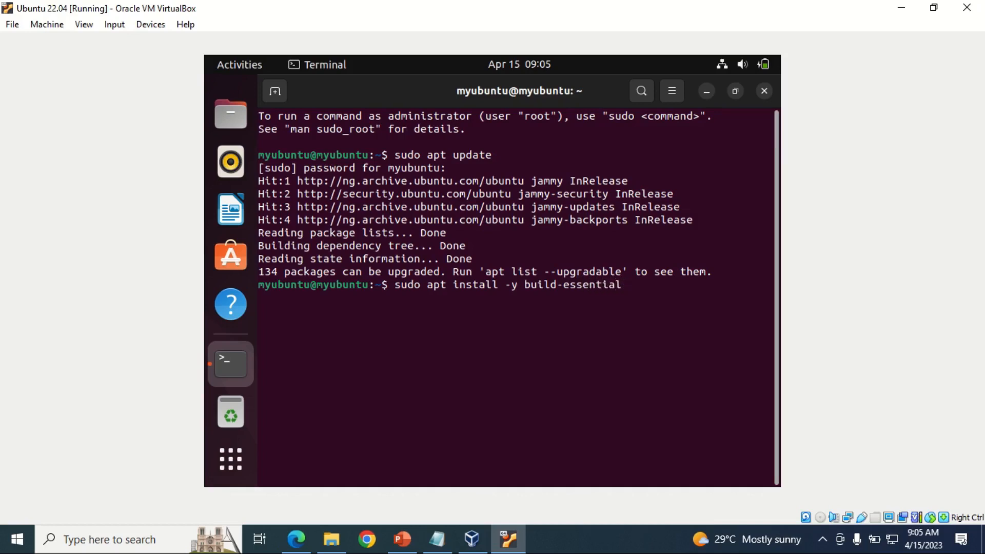
type(" linux-headers-")
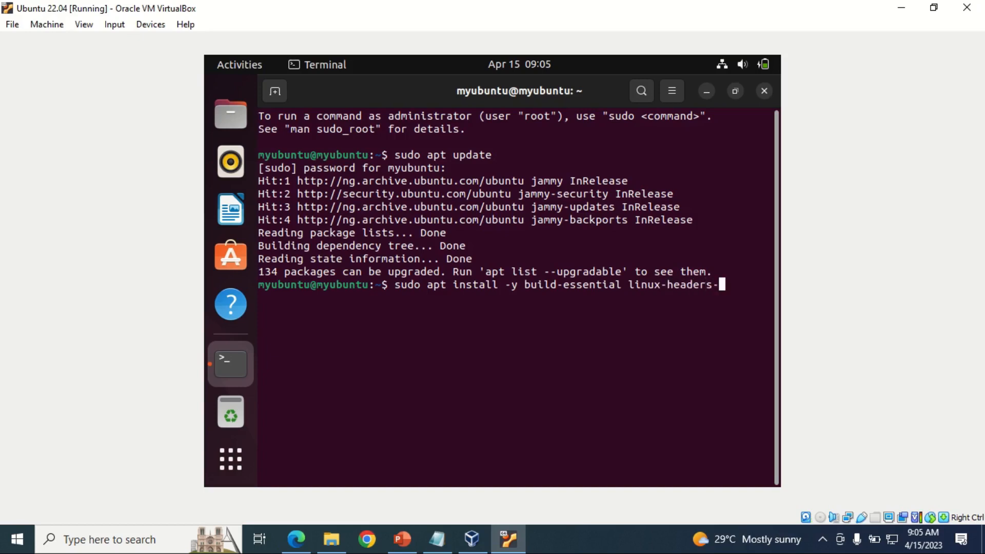
type("$(uname -r)")
key("Return")
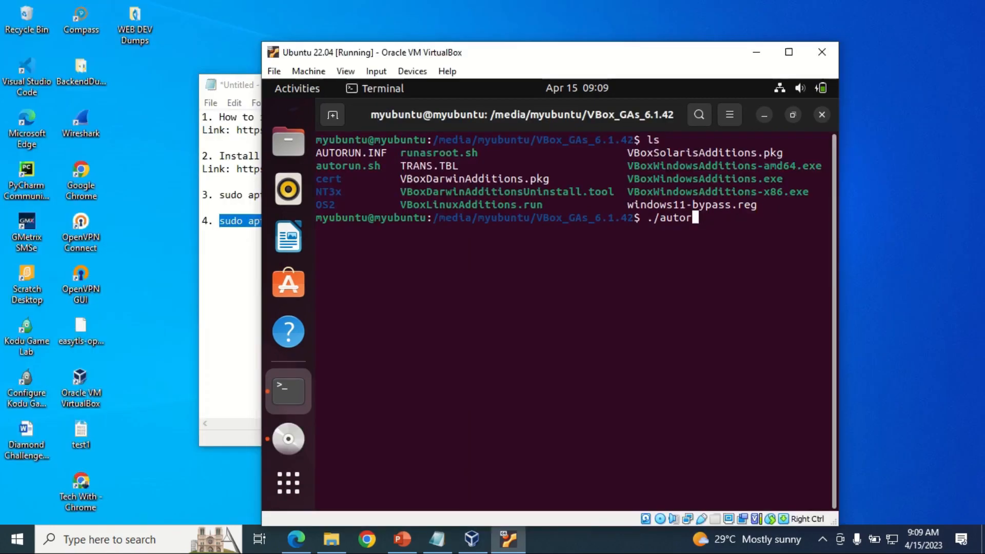
Step: Run ./autorun.sh from the VBox_GAs_6.1.42 folder, authenticate with the account password, and finish the install
key("BackSpace")
key("BackSpace")
key("BackSpace")
key("BackSpace")
key("BackSpace")
key("BackSpace")
key("BackSpace")
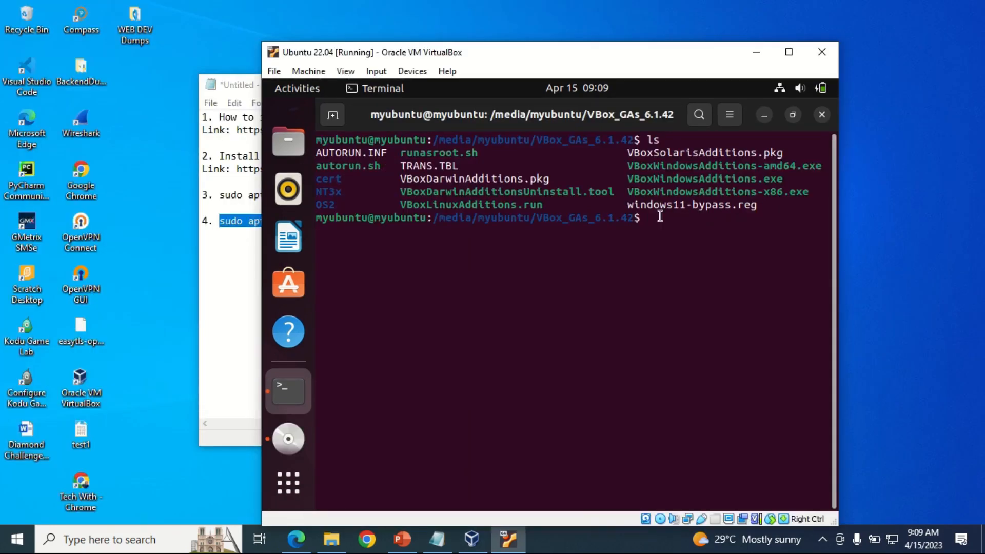
type("./autorun.sh")
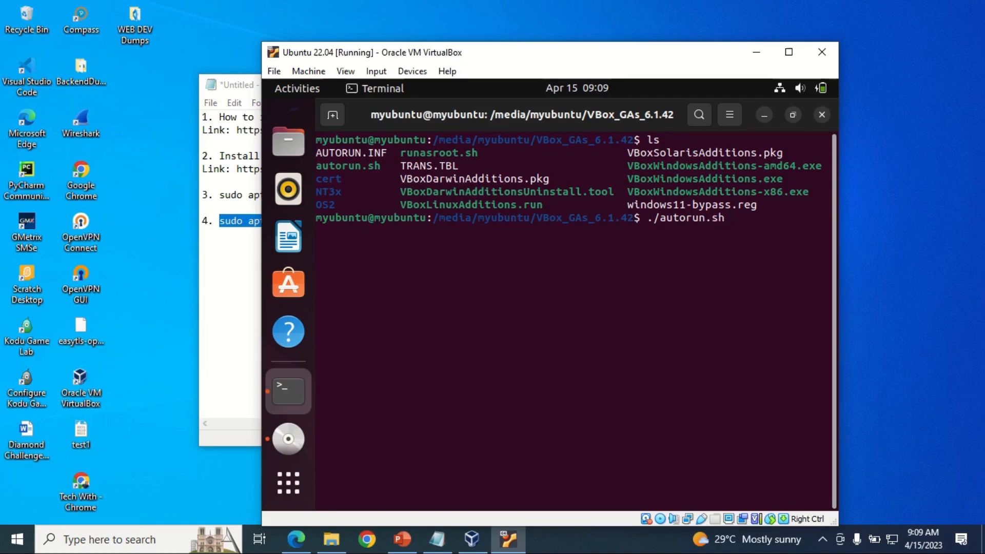
key("Return")
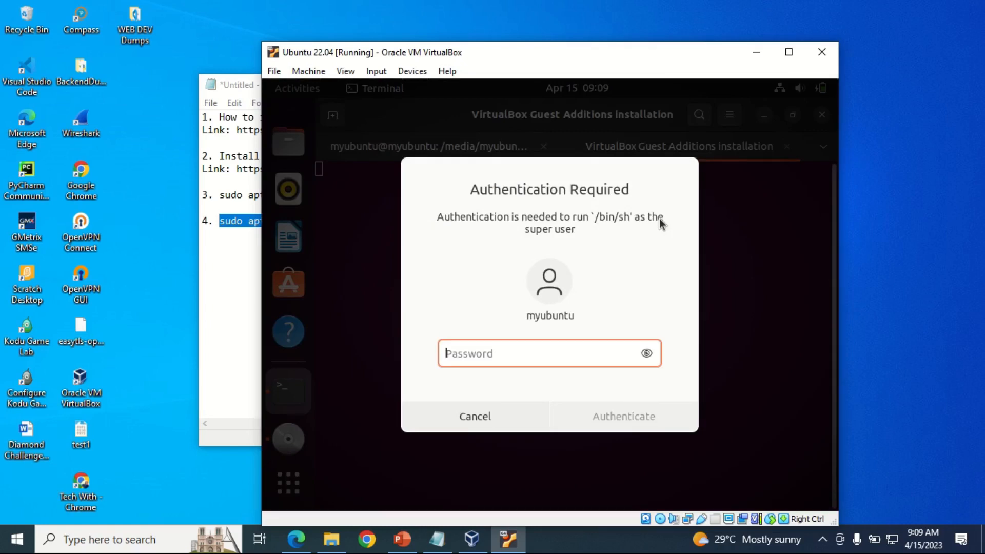
type("********")
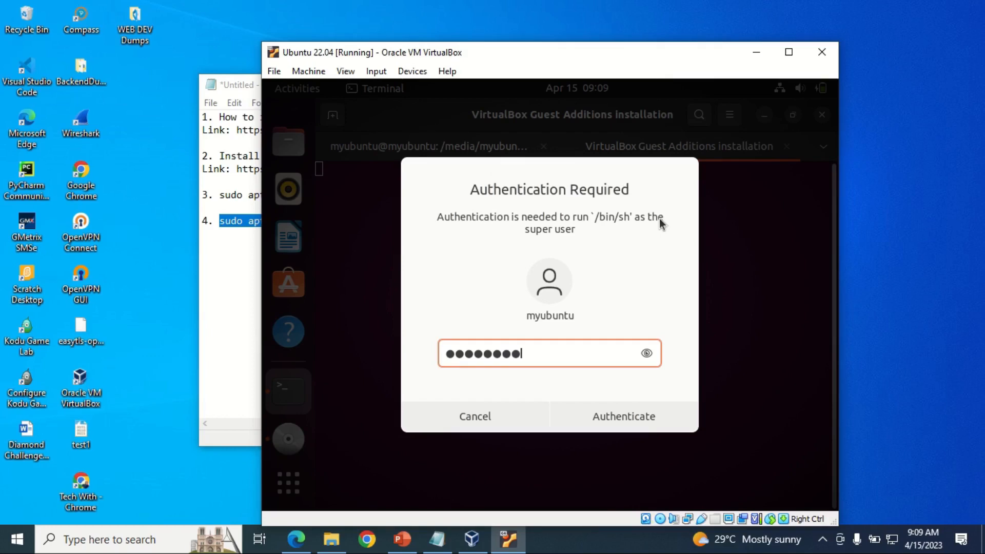
key("Return")
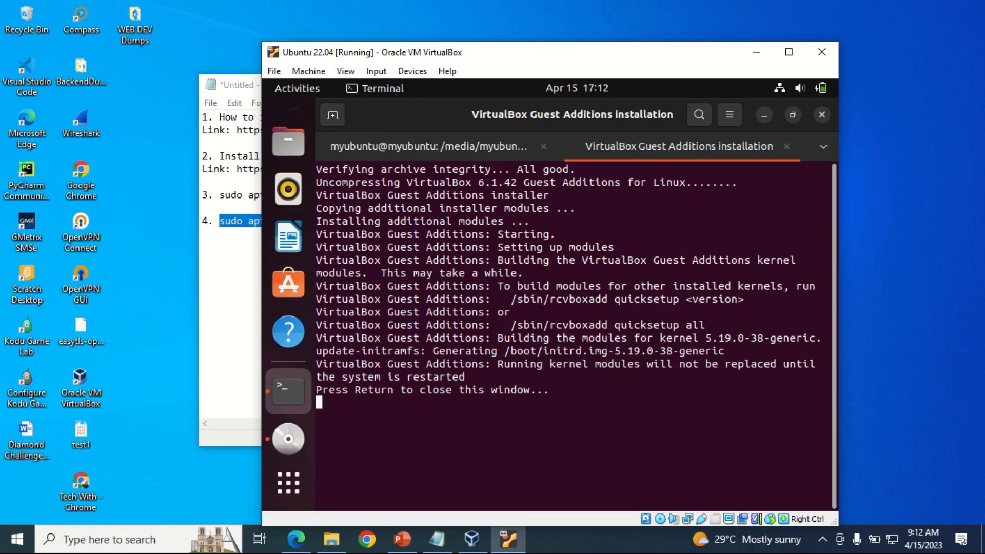
key("Return")
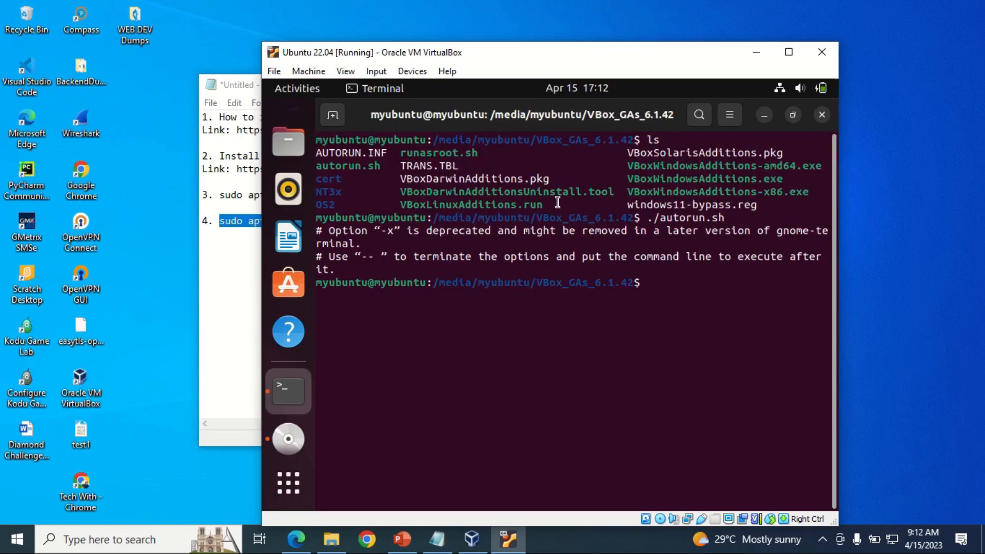
Step: Close the terminal and Guest Additions folder windows, then restart Ubuntu from the system menu
left_click(821, 115)
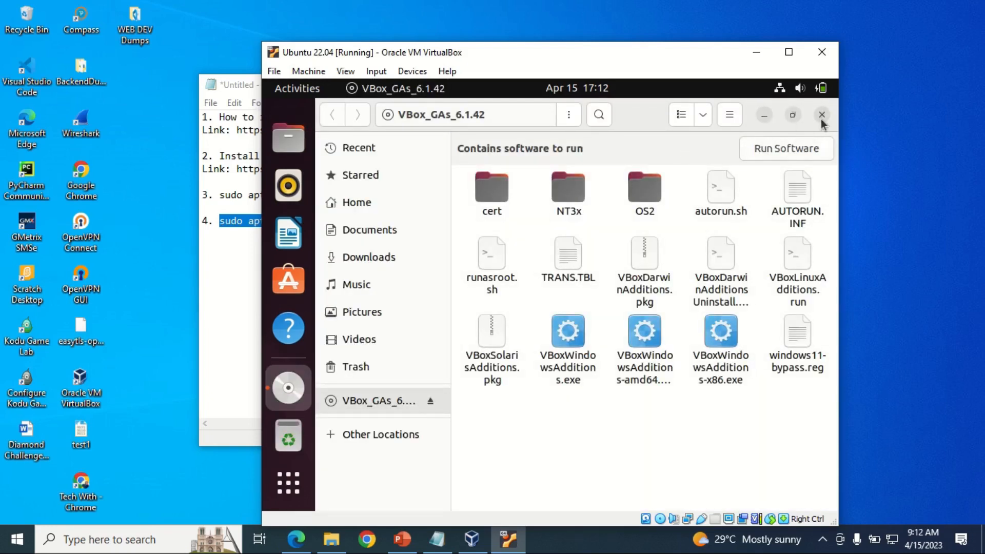
left_click(821, 115)
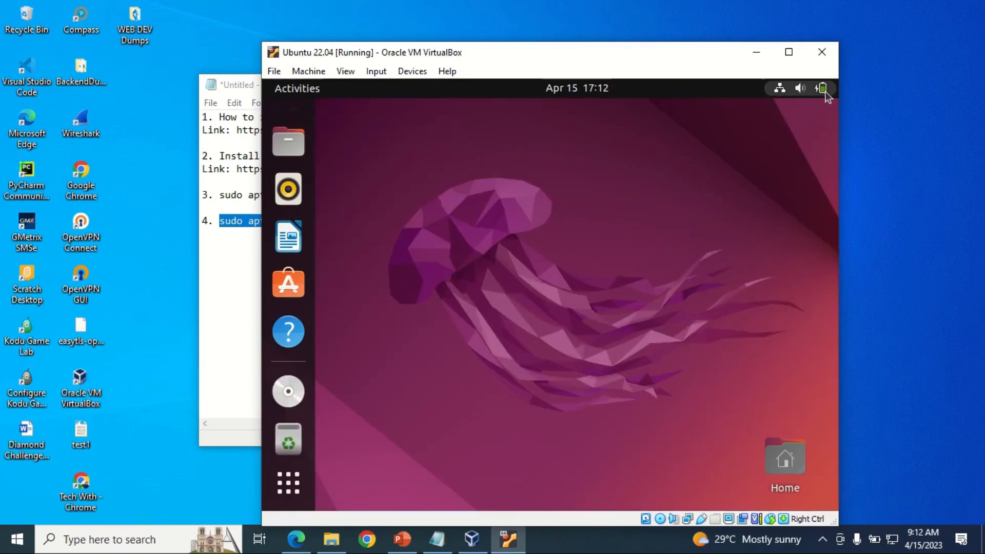
left_click(826, 91)
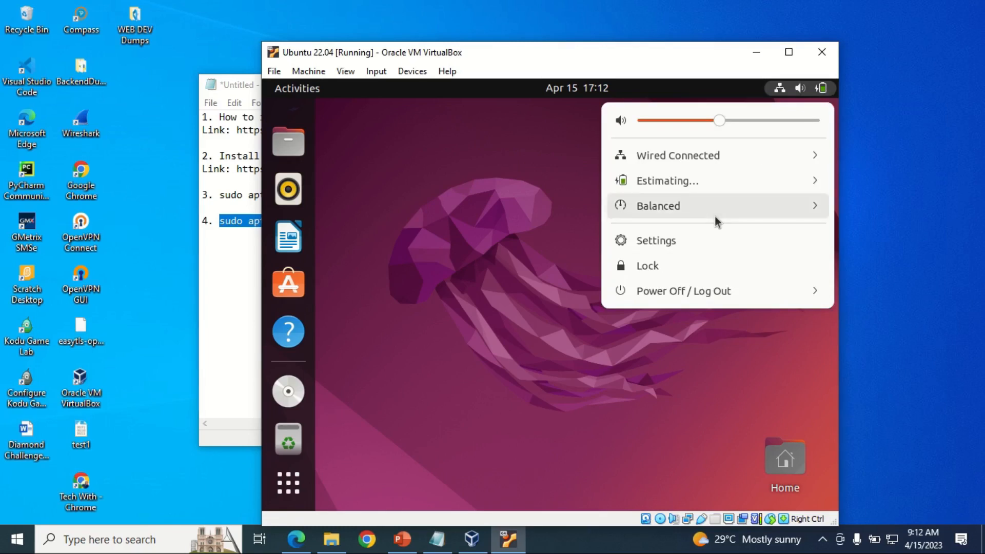
left_click(697, 292)
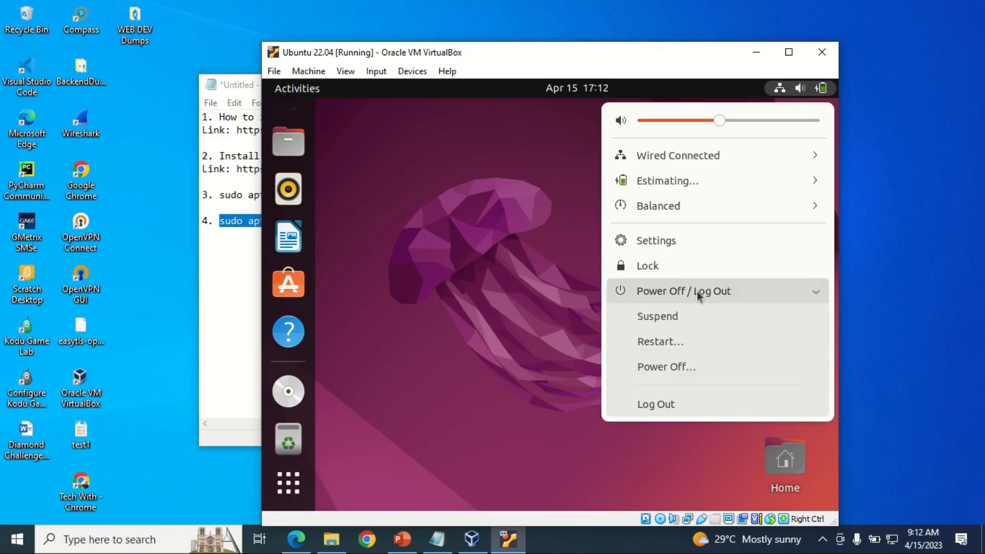
left_click(660, 341)
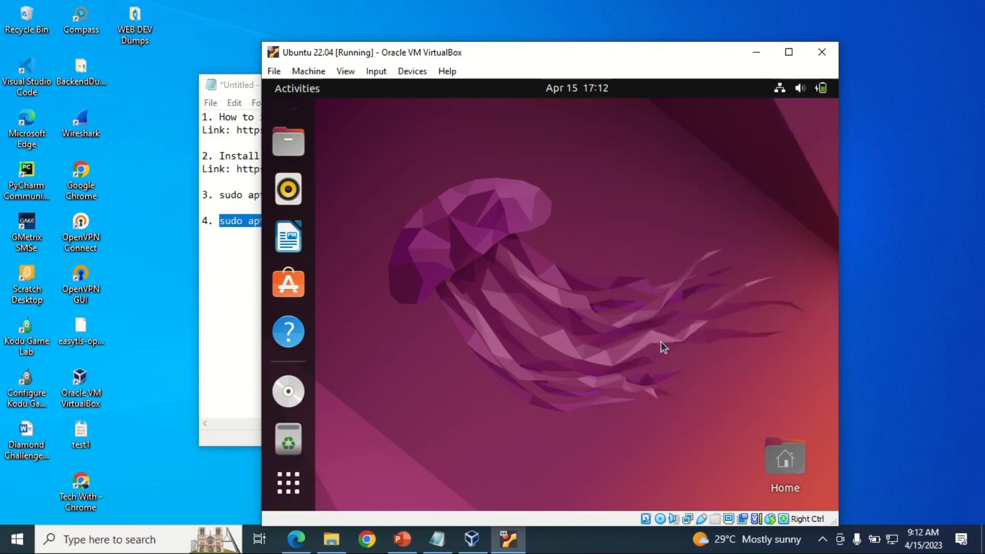
left_click(636, 344)
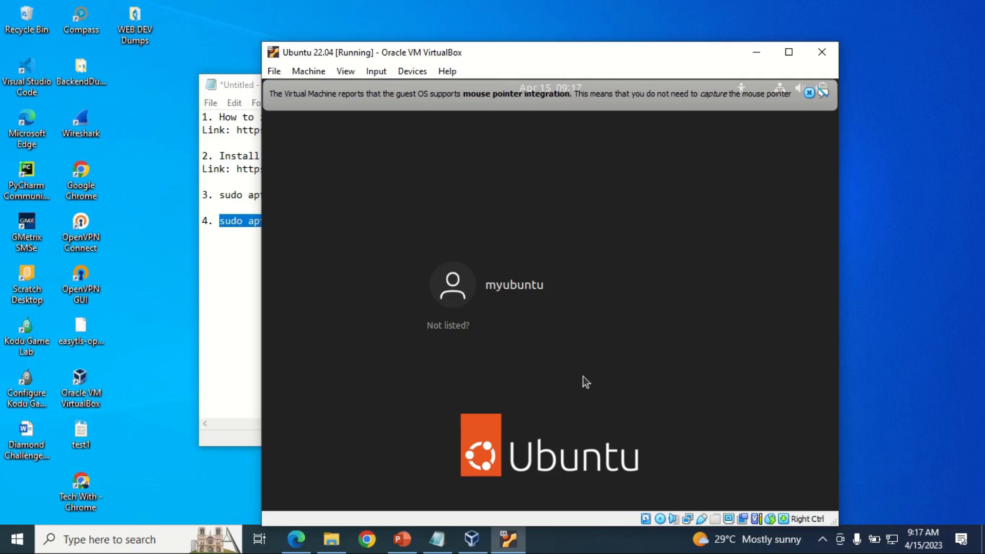
Step: Log in with the user's password, dismiss the mouse integration notice, and maximize the VM window
left_click(515, 284)
type("********")
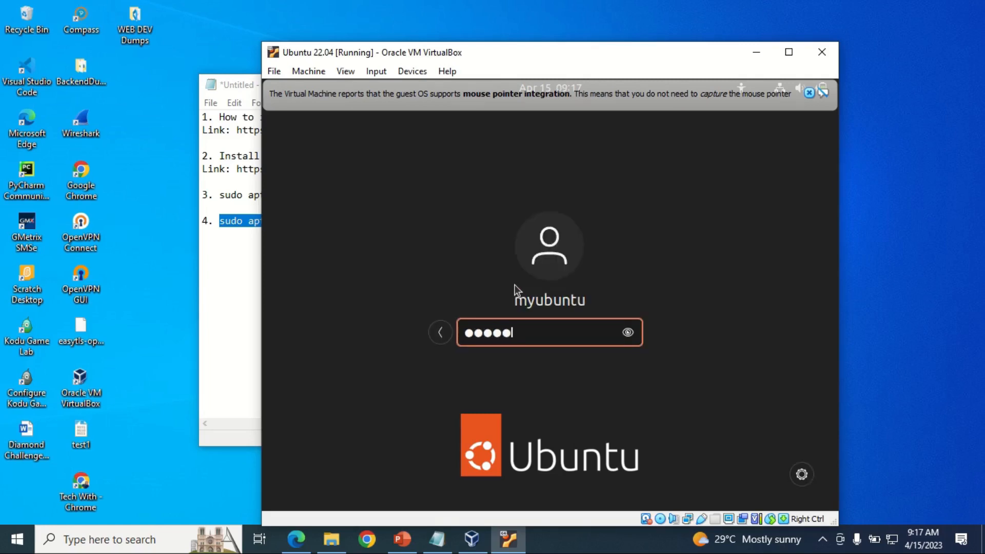
key("Return")
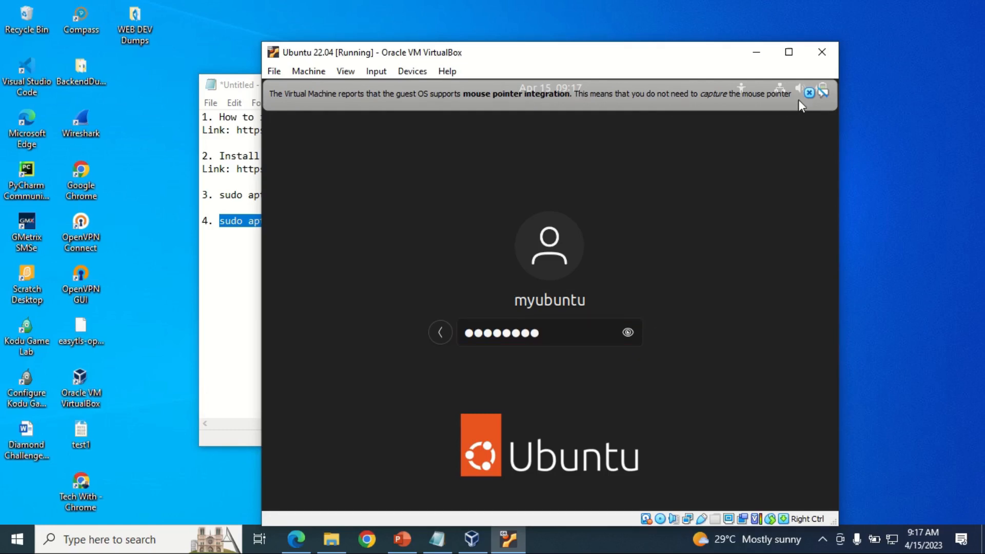
left_click(810, 92)
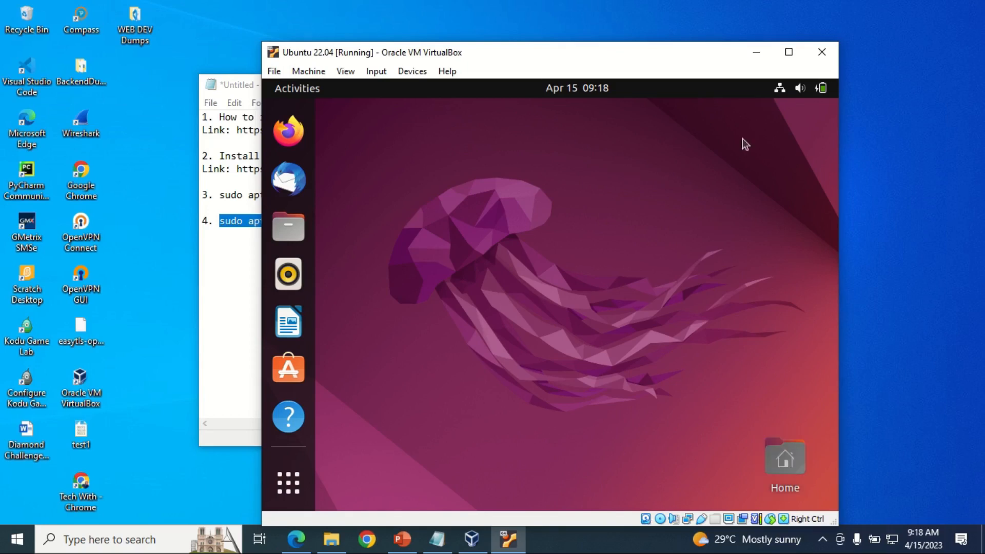
left_click(788, 53)
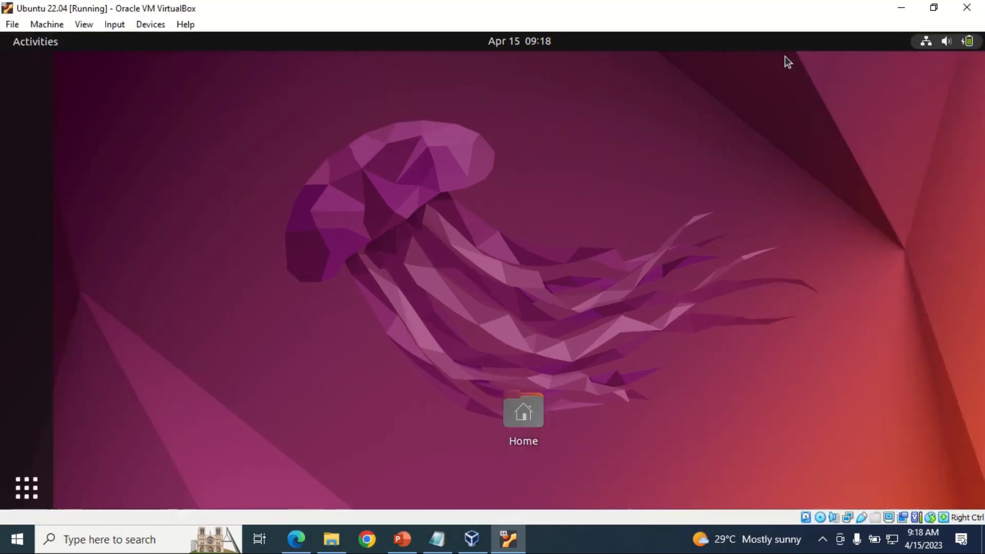